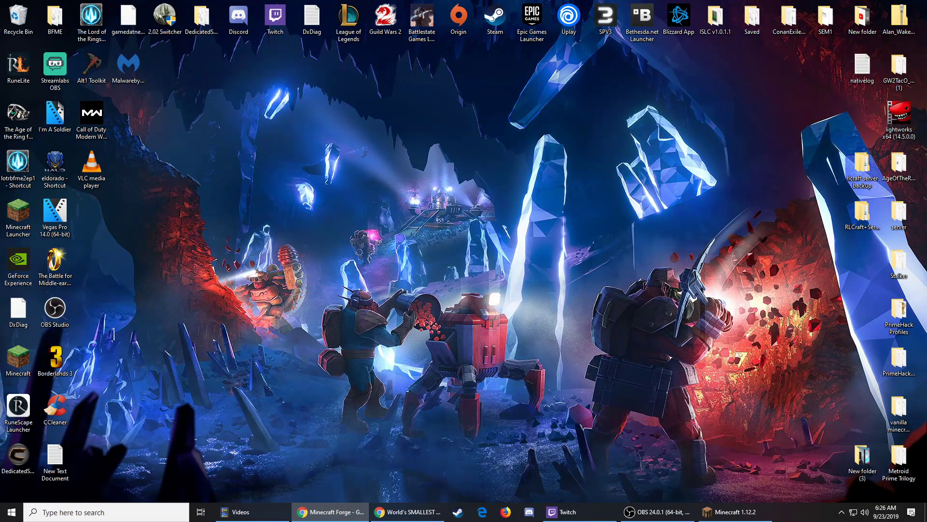
Paste the Forge 1.12.2-14.23.5.2847 installer on the desktop and add a new folder named YTseverrl.
{"action": "left_click", "coordinate": [453, 268]}
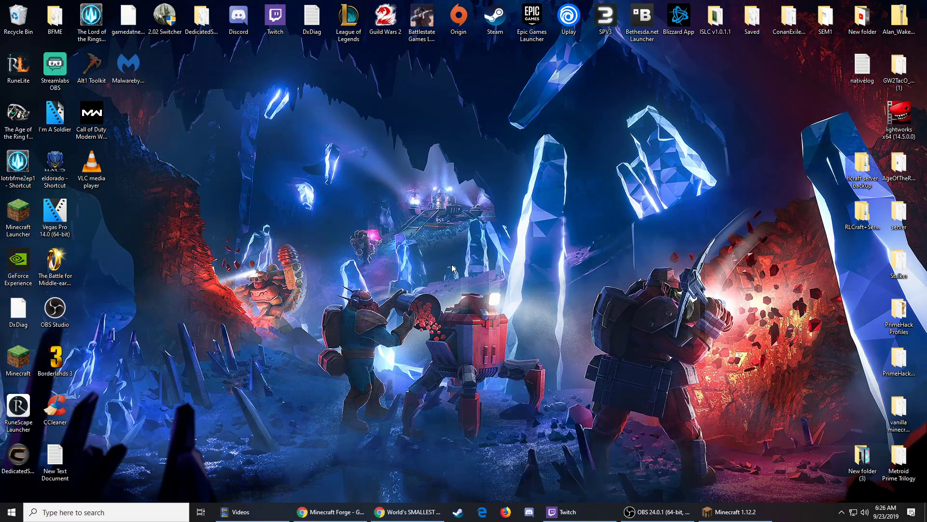
{"action": "key", "text": "ctrl+v"}
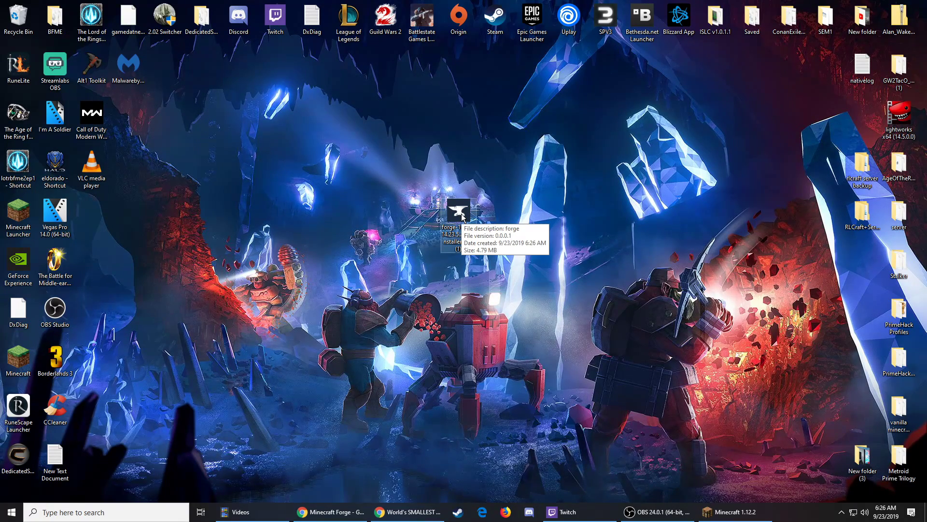
{"action": "right_click", "coordinate": [550, 220]}
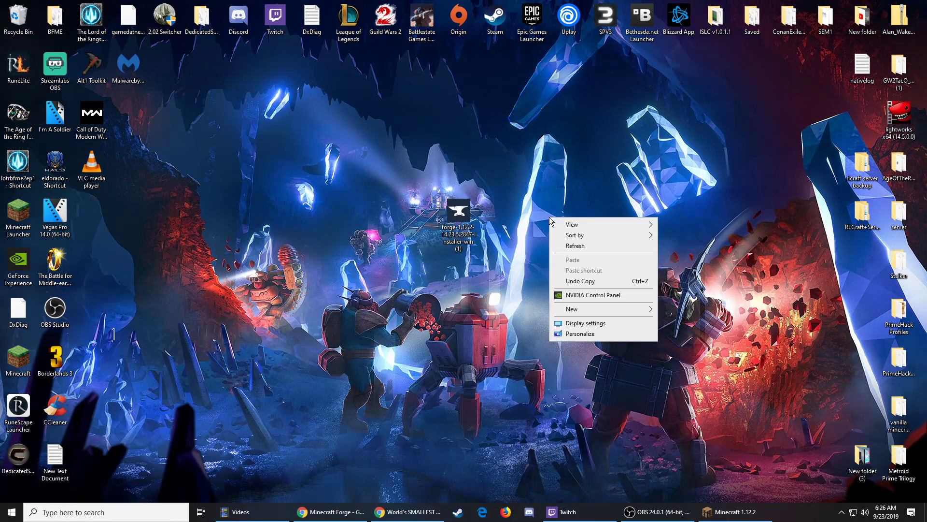
{"action": "mouse_move", "coordinate": [577, 310]}
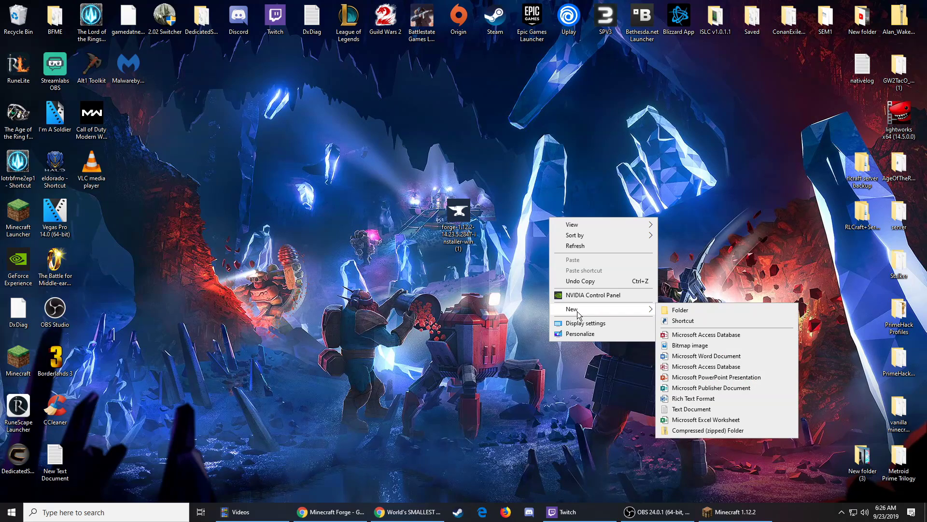
{"action": "left_click", "coordinate": [692, 311]}
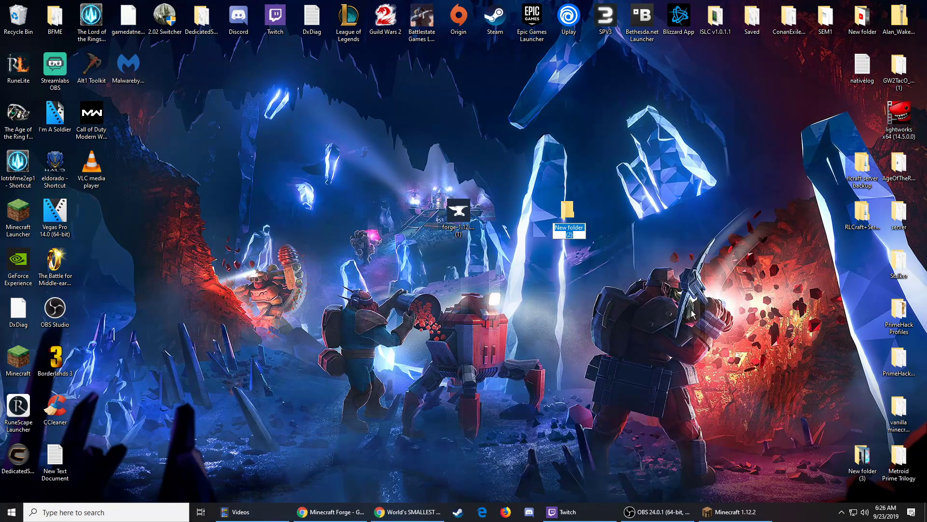
{"action": "type", "text": "Yt"}
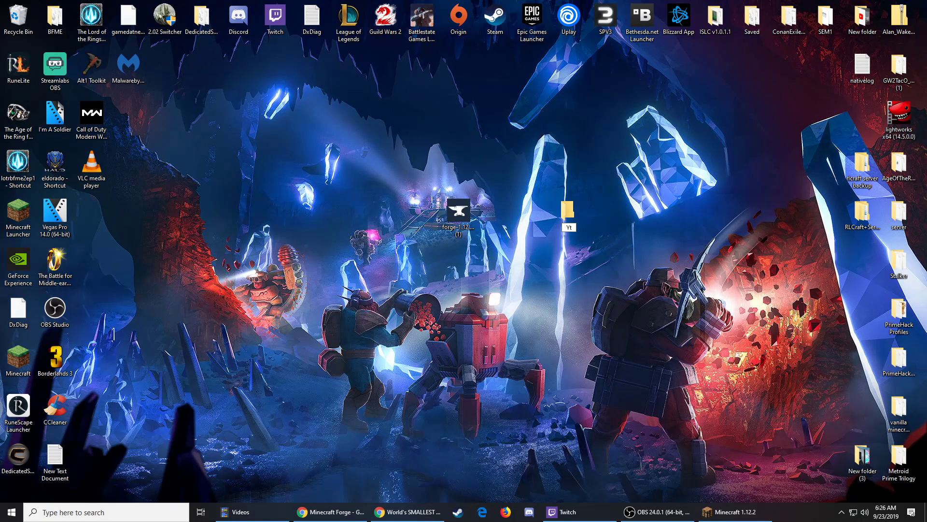
{"action": "type", "text": "Tseverrl"}
{"action": "key", "text": "Return"}
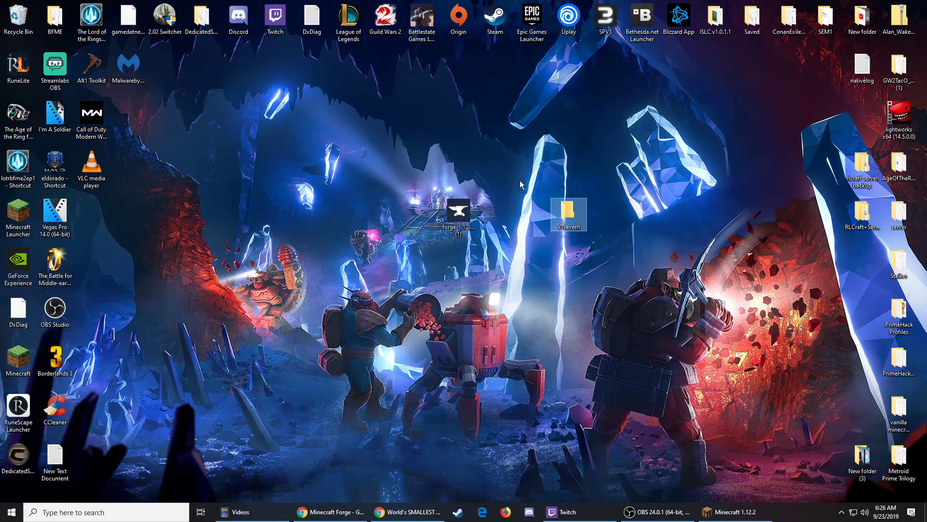
{"action": "left_click", "coordinate": [576, 243]}
Run the Forge installer in Install server mode with Desktop\YTseverrl as the target directory.
{"action": "double_click", "coordinate": [458, 208]}
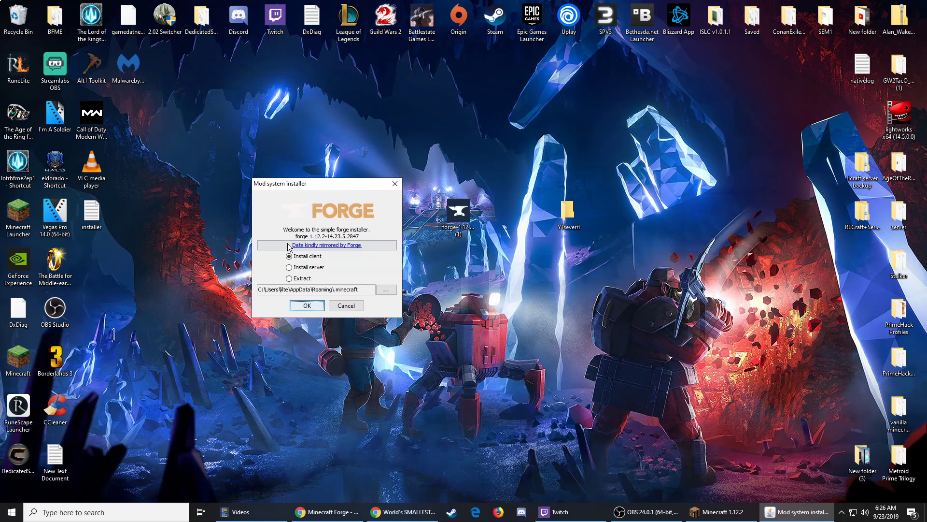
{"action": "left_click", "coordinate": [301, 269]}
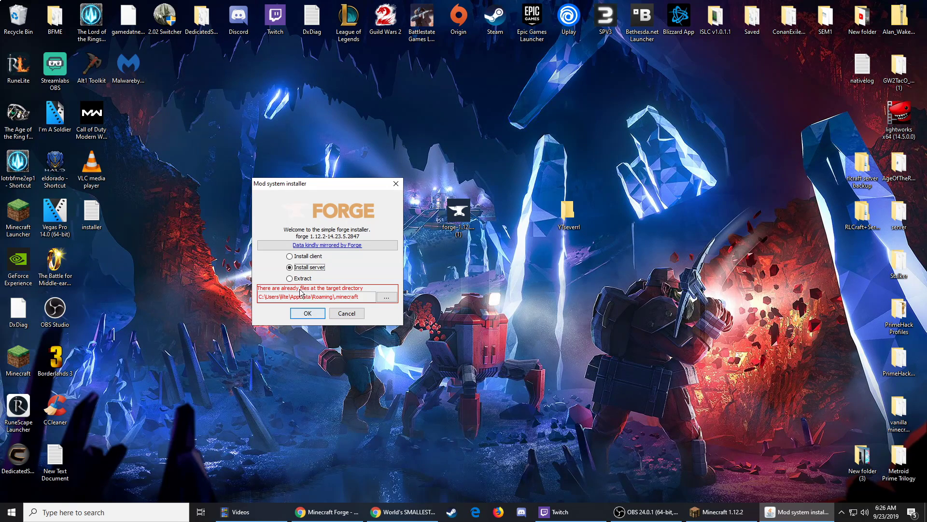
{"action": "left_click", "coordinate": [389, 300]}
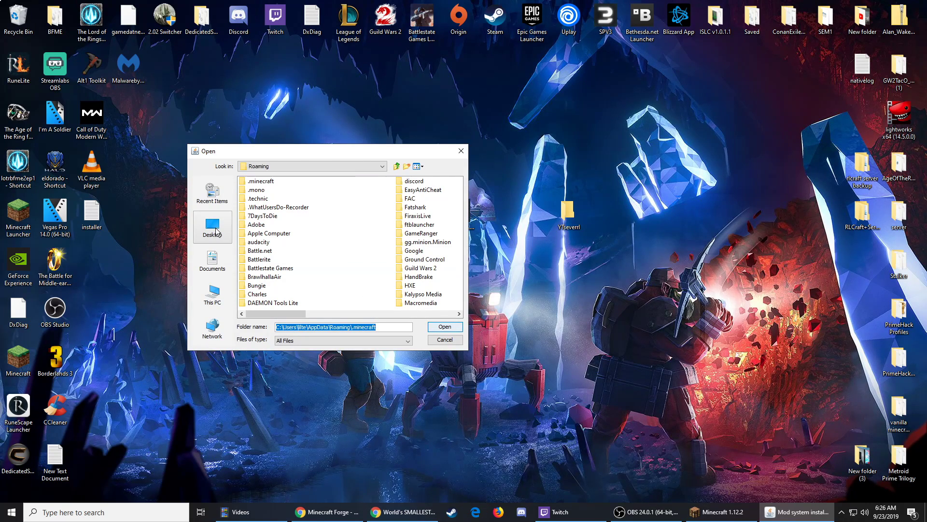
{"action": "left_click", "coordinate": [216, 233]}
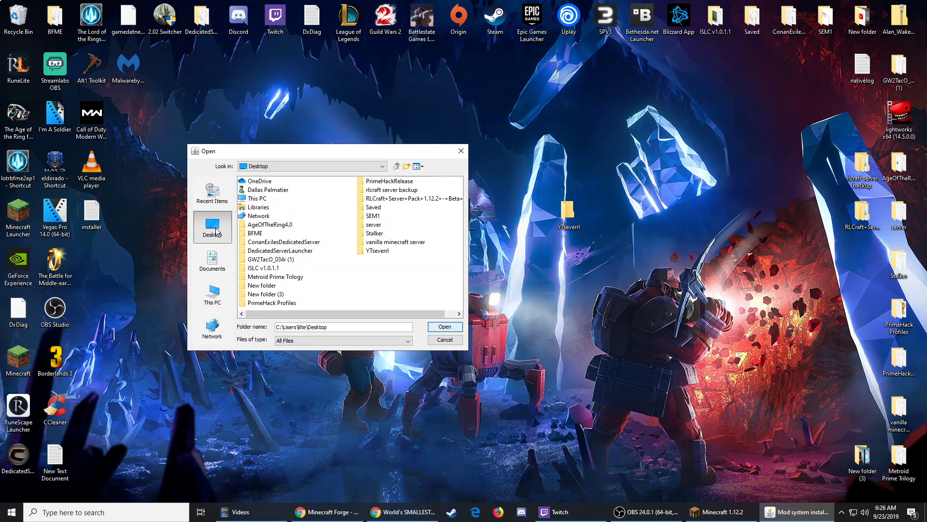
{"action": "left_click", "coordinate": [379, 251]}
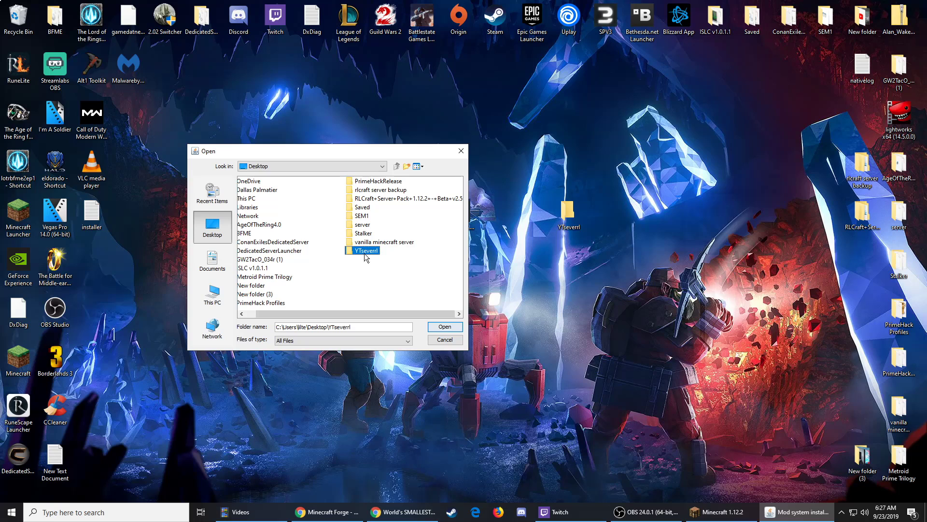
{"action": "left_click", "coordinate": [445, 327]}
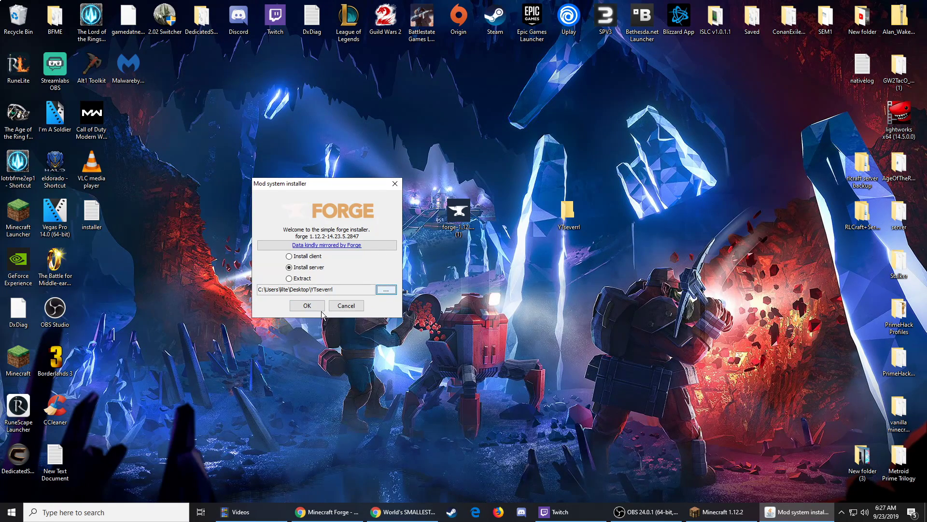
{"action": "left_click", "coordinate": [305, 302]}
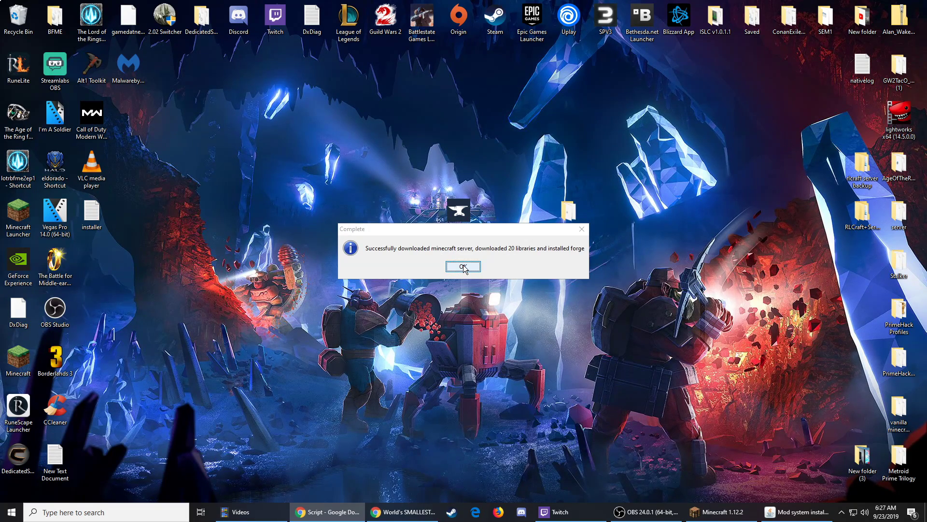
Dismiss the install-complete notice, open YTseverrl, and run the Forge universal server jar once.
{"action": "left_click", "coordinate": [463, 267]}
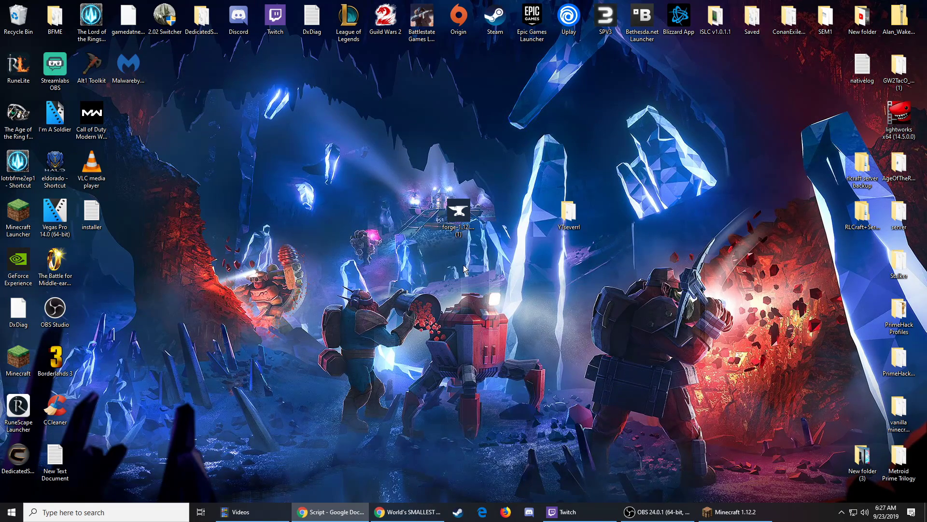
{"action": "double_click", "coordinate": [566, 215]}
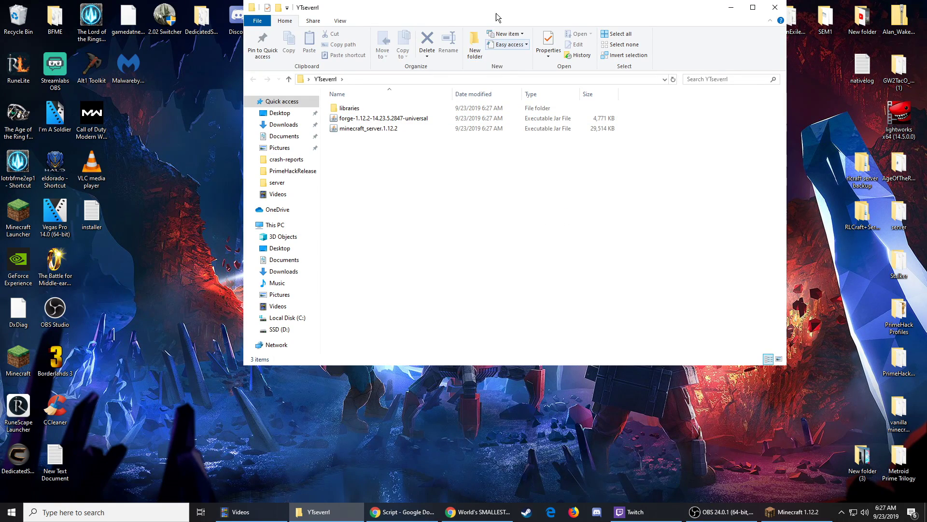
{"action": "left_click_drag", "start_coordinate": [497, 14], "coordinate": [459, 83]}
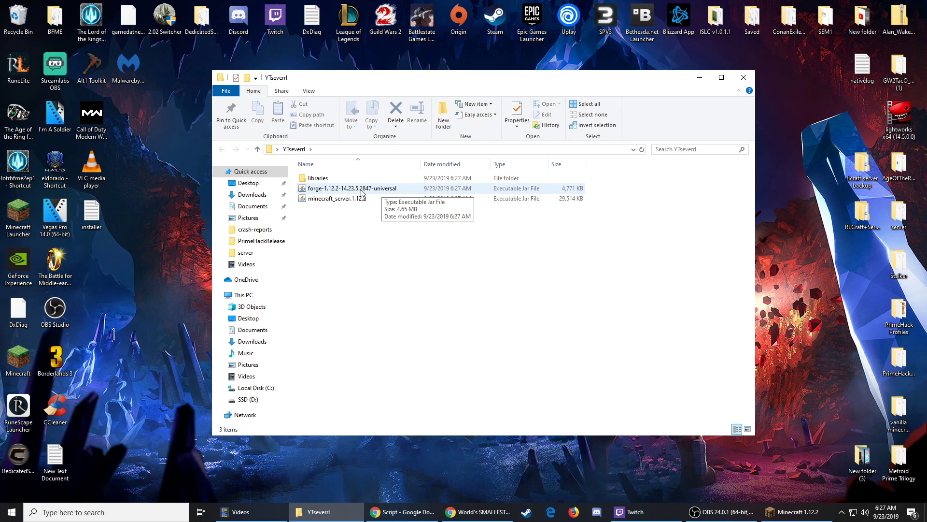
{"action": "left_click", "coordinate": [338, 192]}
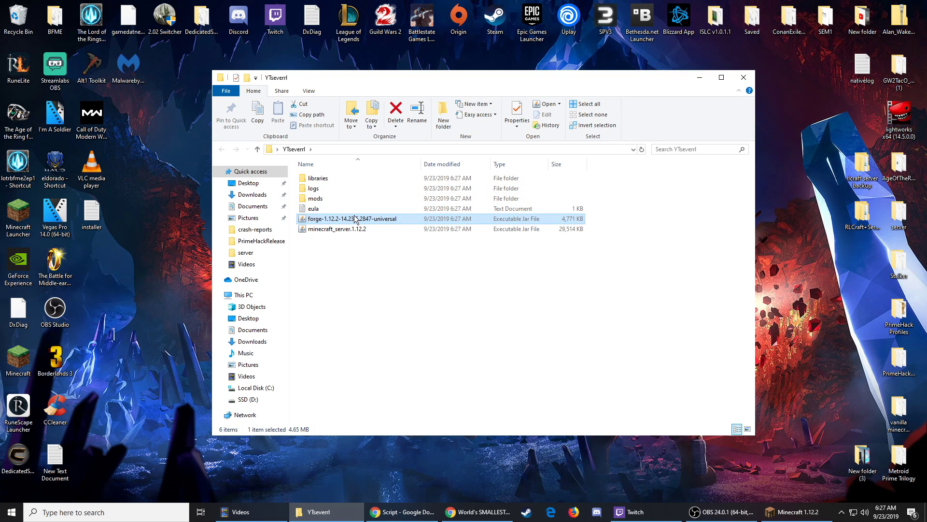
Change eula=false to eula=true in eula.txt, then save and close Notepad.
{"action": "double_click", "coordinate": [323, 211]}
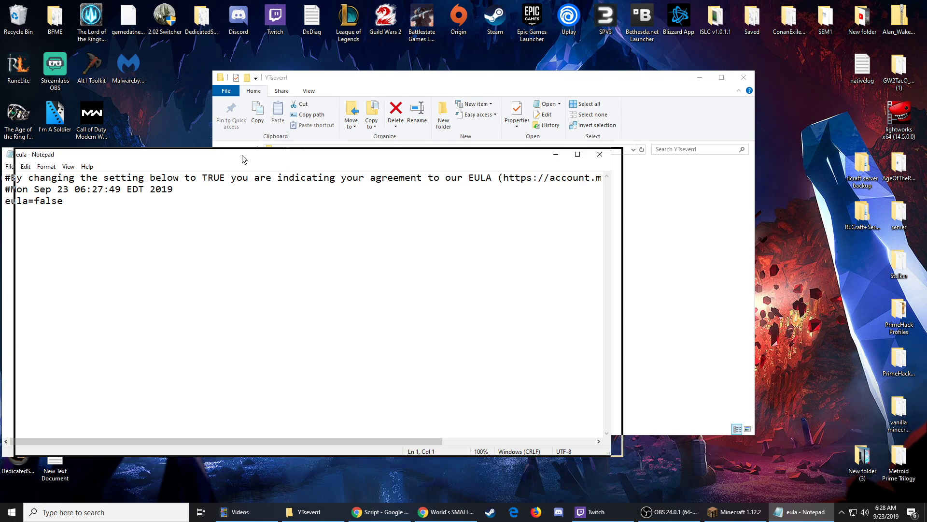
{"action": "left_click_drag", "start_coordinate": [242, 155], "coordinate": [352, 145]}
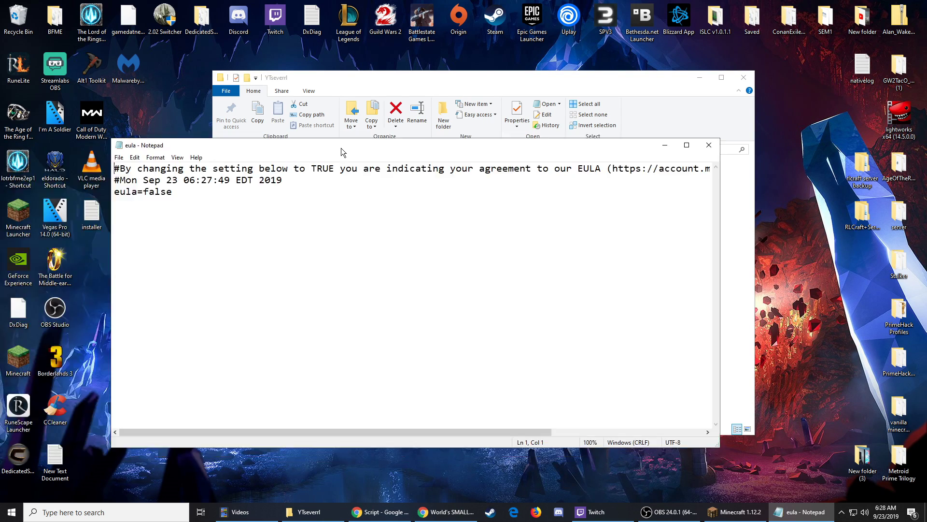
{"action": "double_click", "coordinate": [195, 196]}
{"action": "left_click", "coordinate": [193, 198]}
{"action": "key", "text": "BackSpace"}
{"action": "key", "text": "BackSpace"}
{"action": "key", "text": "BackSpace"}
{"action": "key", "text": "BackSpace"}
{"action": "key", "text": "BackSpace"}
{"action": "type", "text": "true"}
{"action": "key", "text": "ctrl+s"}
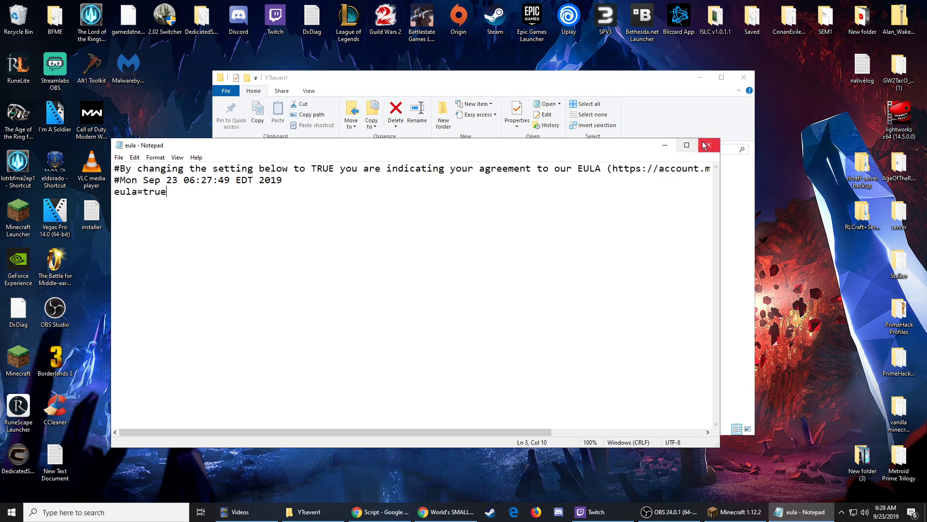
{"action": "left_click", "coordinate": [709, 145]}
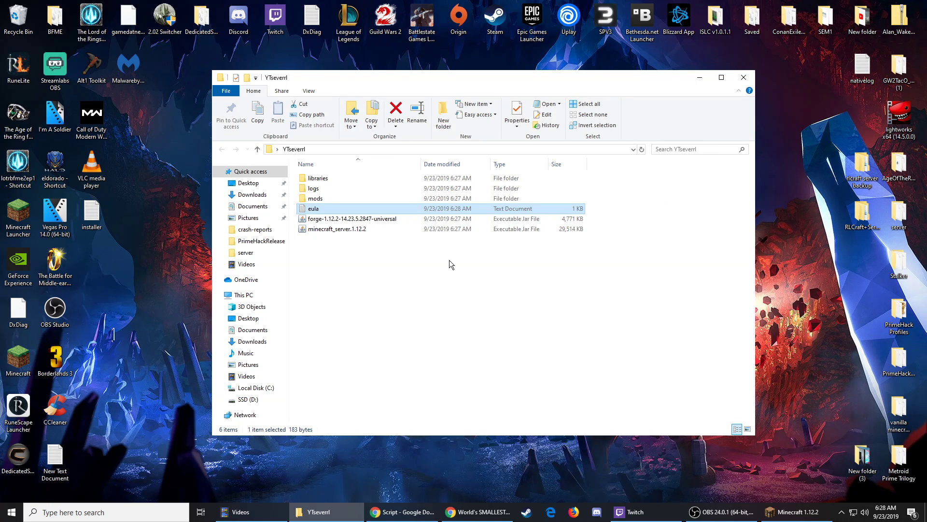
Launch the Forge universal server jar and enter stop in the console once it finishes loading.
{"action": "double_click", "coordinate": [333, 219]}
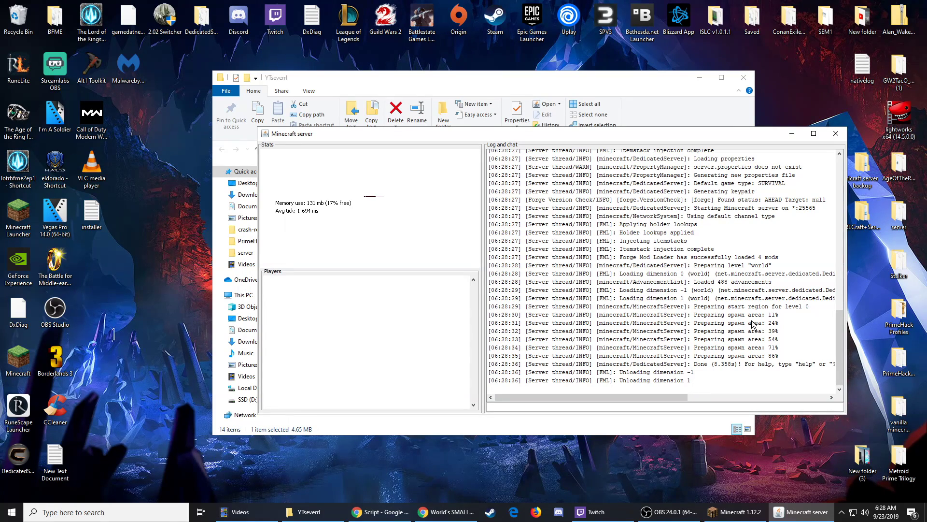
{"action": "left_click", "coordinate": [596, 409]}
{"action": "type", "text": "stop"}
{"action": "key", "text": "Return"}
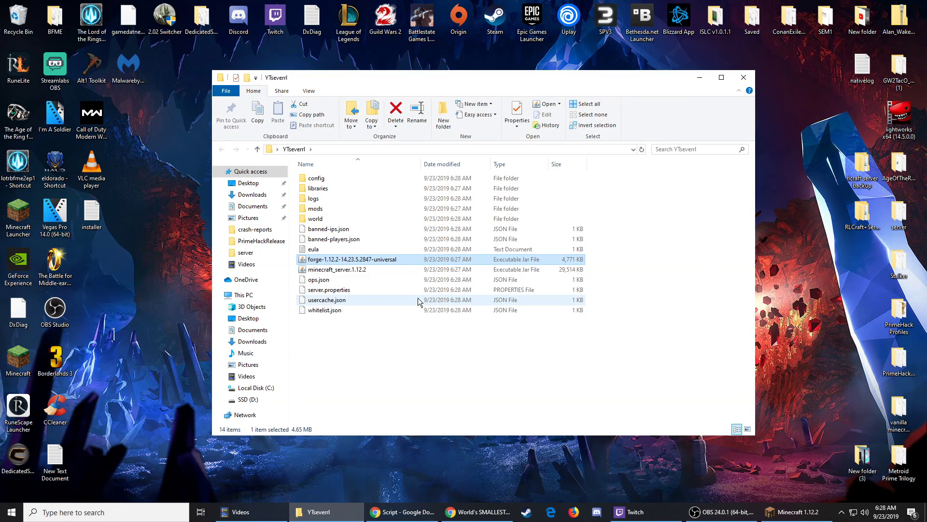
Delete the world folder from the YTseverrl folder.
{"action": "left_click", "coordinate": [318, 220]}
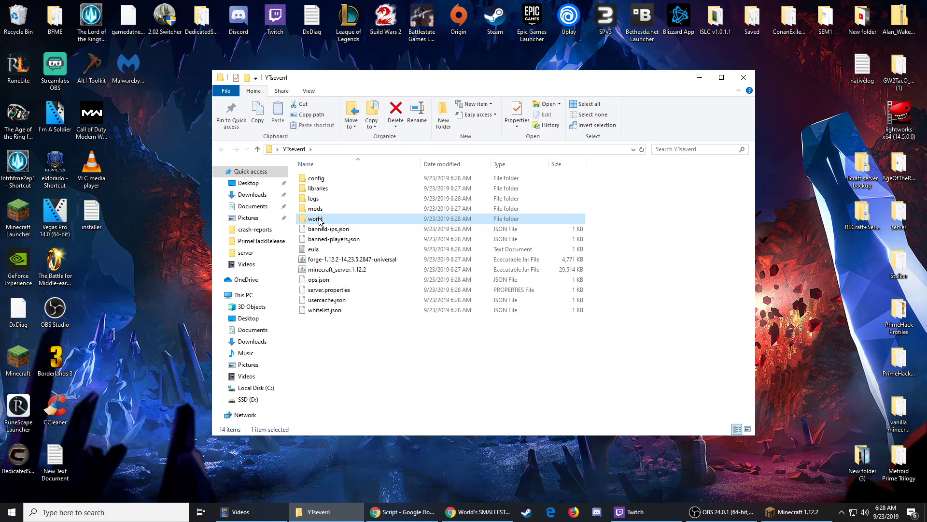
{"action": "right_click", "coordinate": [318, 220]}
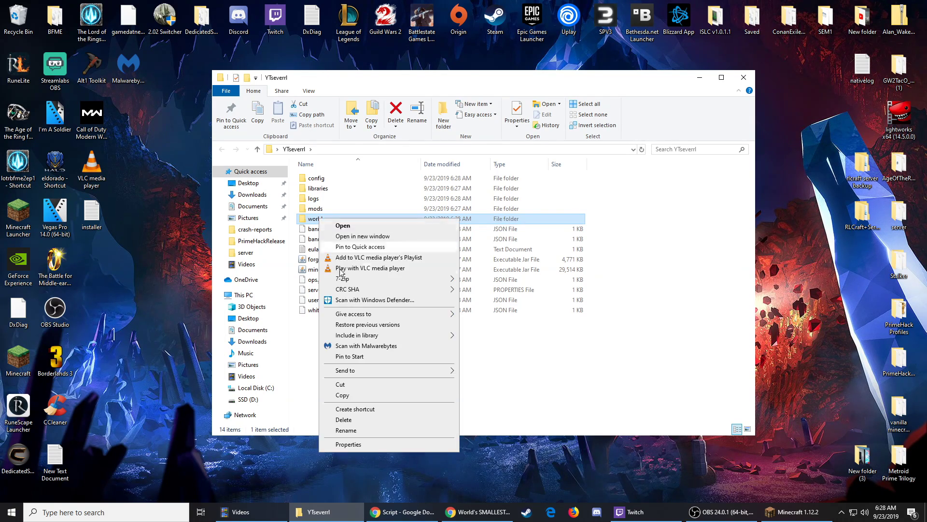
{"action": "left_click", "coordinate": [341, 420]}
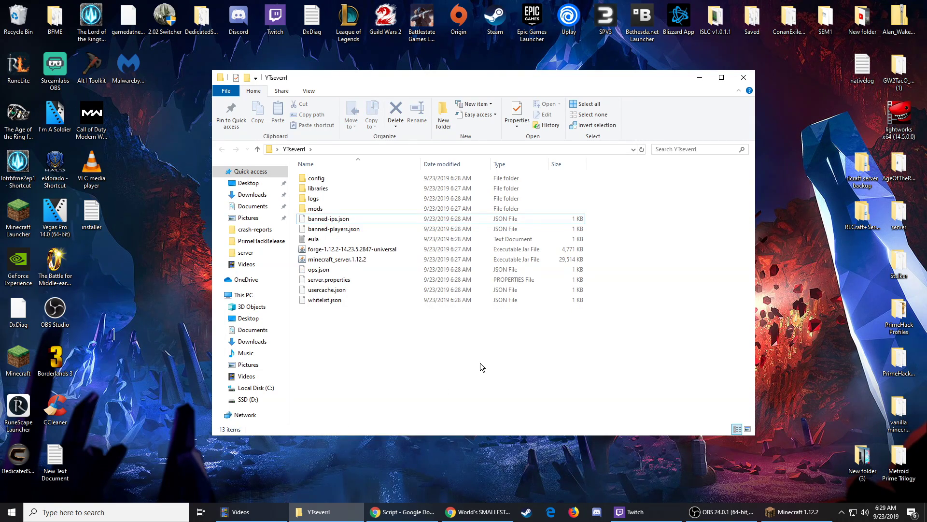
Create a New Text Document in YTseverrl, keep its default name, and open it in Notepad.
{"action": "right_click", "coordinate": [347, 335]}
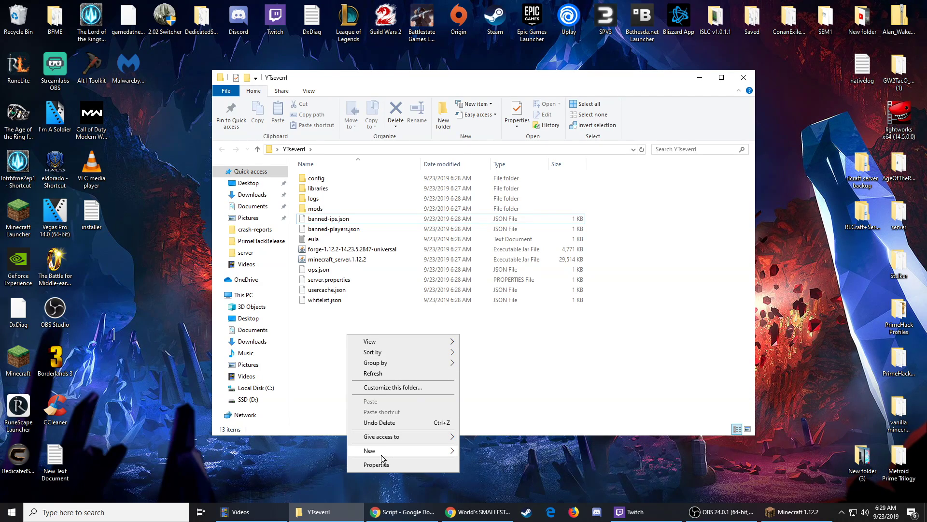
{"action": "mouse_move", "coordinate": [379, 454]}
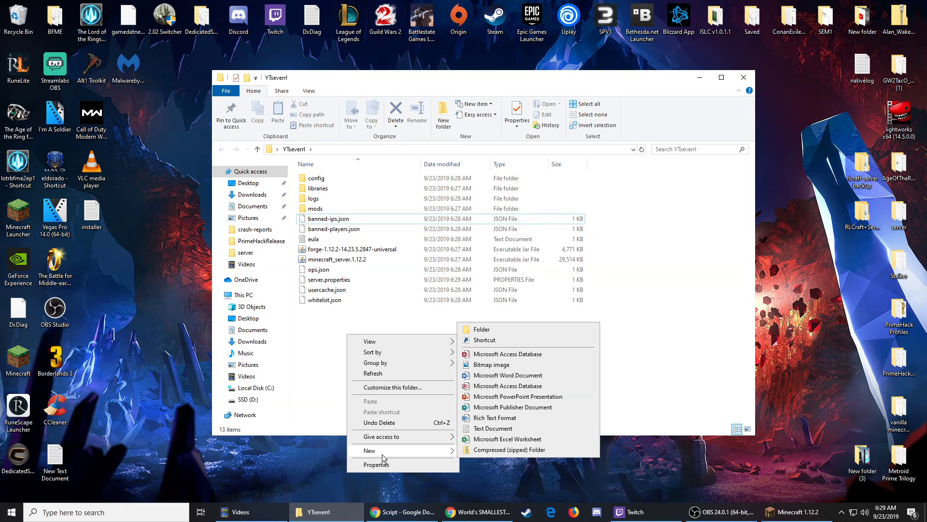
{"action": "left_click", "coordinate": [490, 428]}
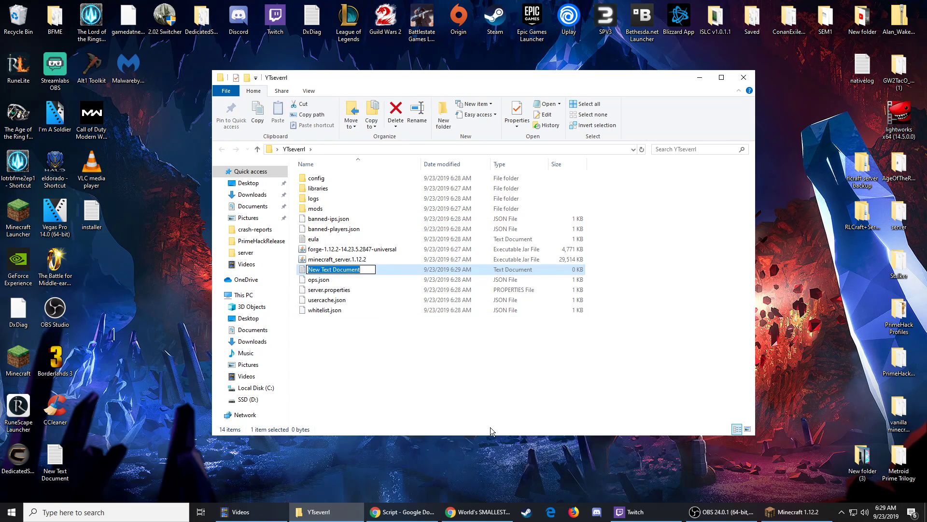
{"action": "left_click", "coordinate": [380, 268]}
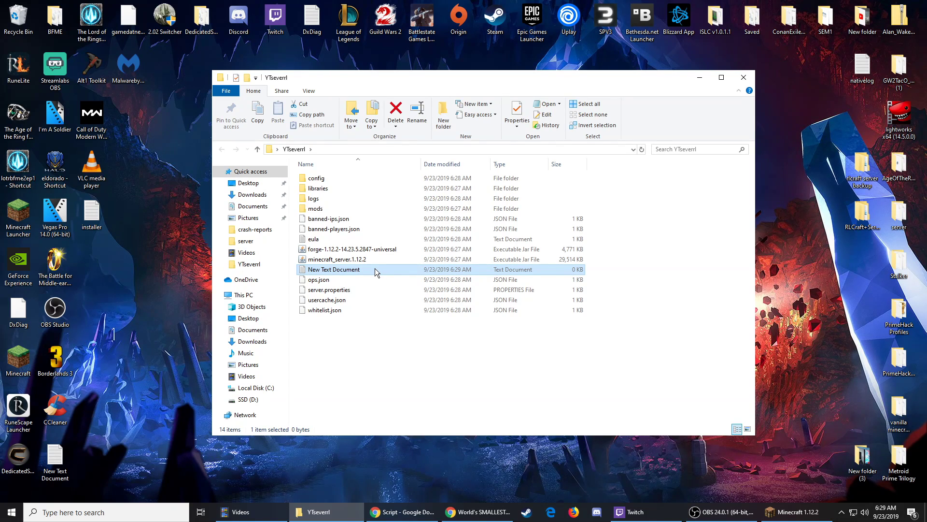
{"action": "left_click", "coordinate": [366, 269]}
{"action": "double_click", "coordinate": [393, 269]}
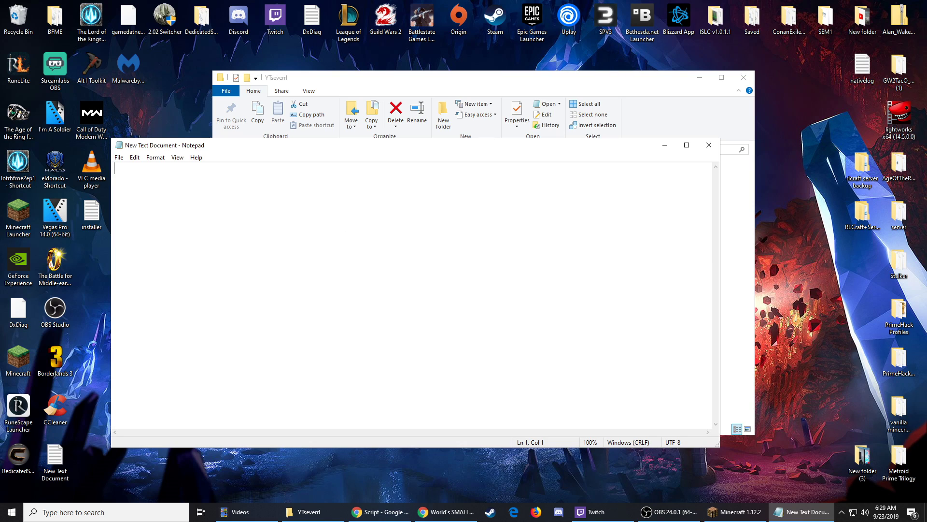
Paste the java -Xmx8192M Forge universal jar nogui launch line plus PAUSE into the document.
{"action": "key", "text": "alt+Tab"}
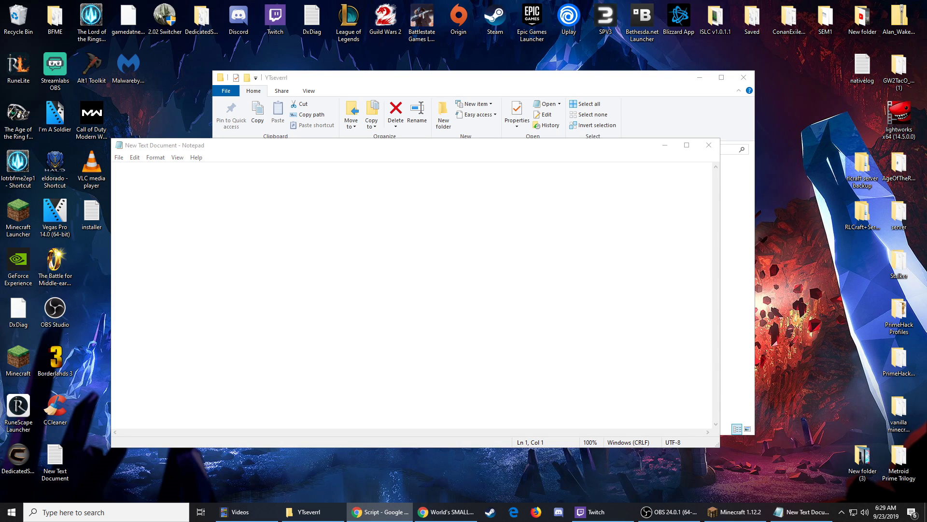
{"action": "left_click", "coordinate": [172, 189]}
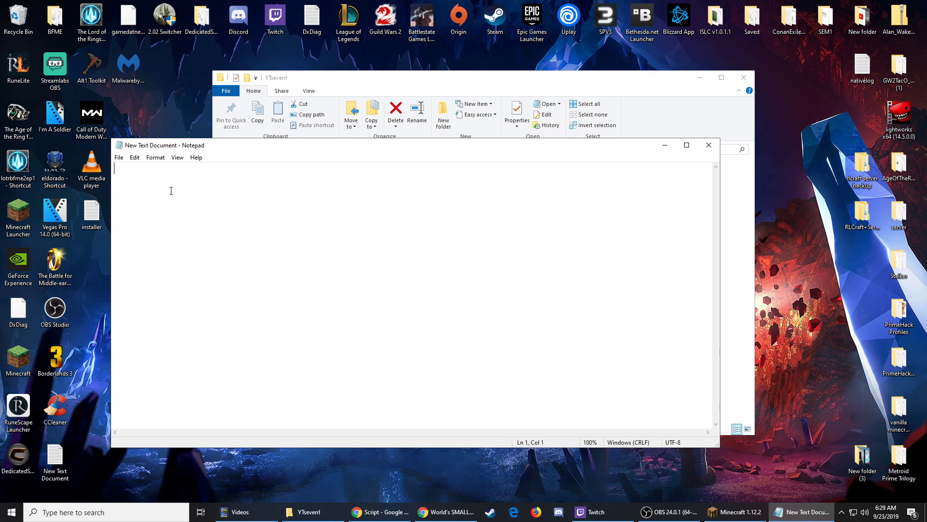
{"action": "type", "text": "java -Xmx8192M -Xms8192M -jar forge-1.12.2-14.23.5.2847-universal.jar nogui PAUSE"}
Save the script as Run.bat with file type All Files, then close Notepad.
{"action": "left_click", "coordinate": [122, 159]}
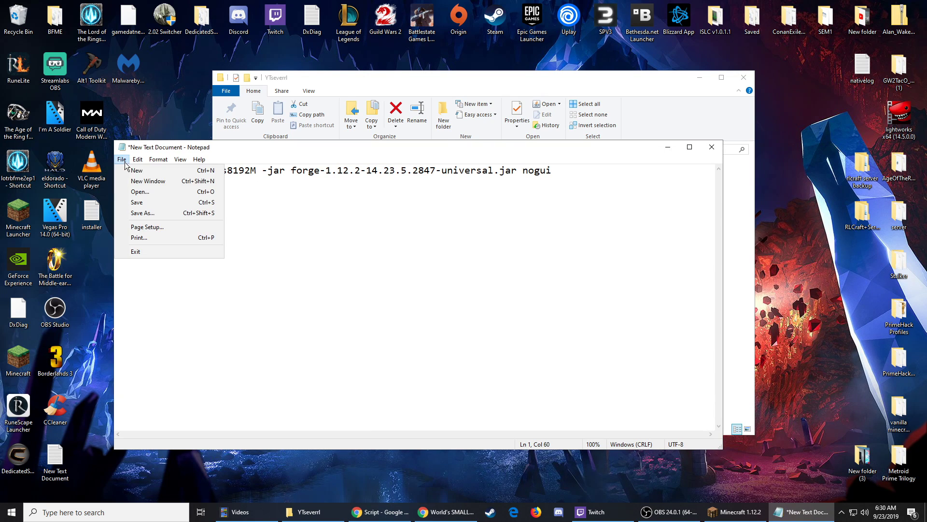
{"action": "left_click", "coordinate": [164, 212]}
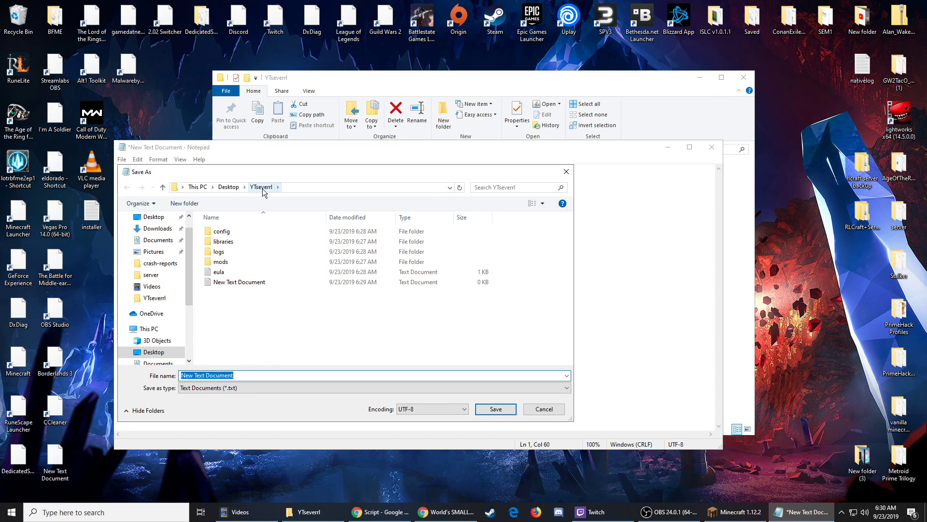
{"action": "double_click", "coordinate": [239, 372]}
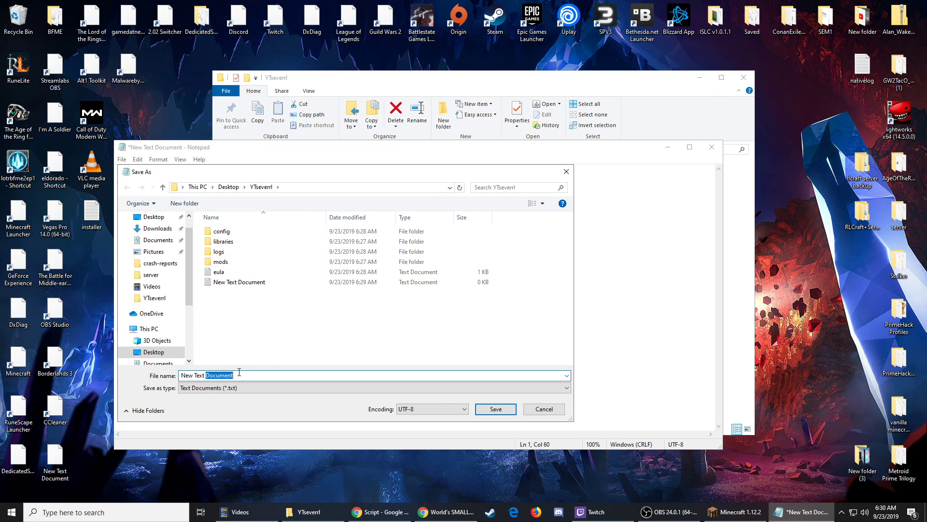
{"action": "left_click", "coordinate": [239, 372]}
{"action": "key", "text": "ctrl+a"}
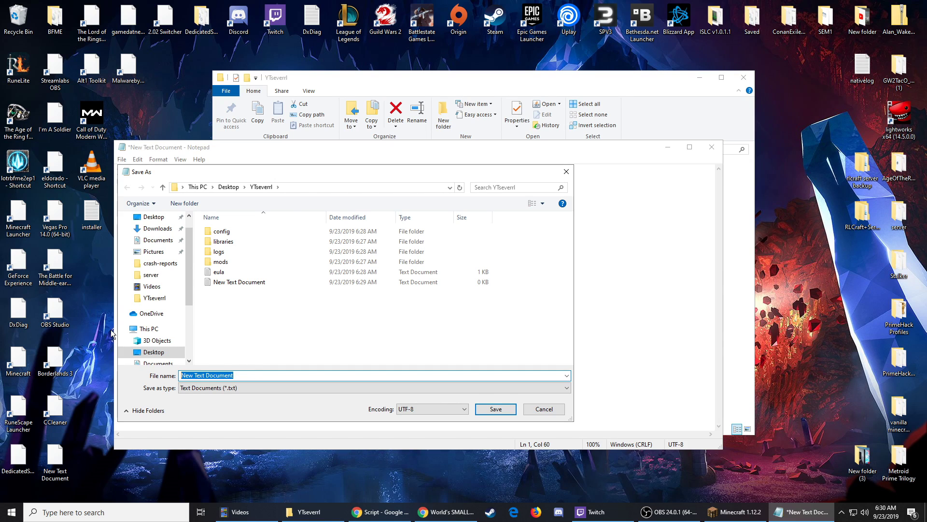
{"action": "type", "text": "Run."}
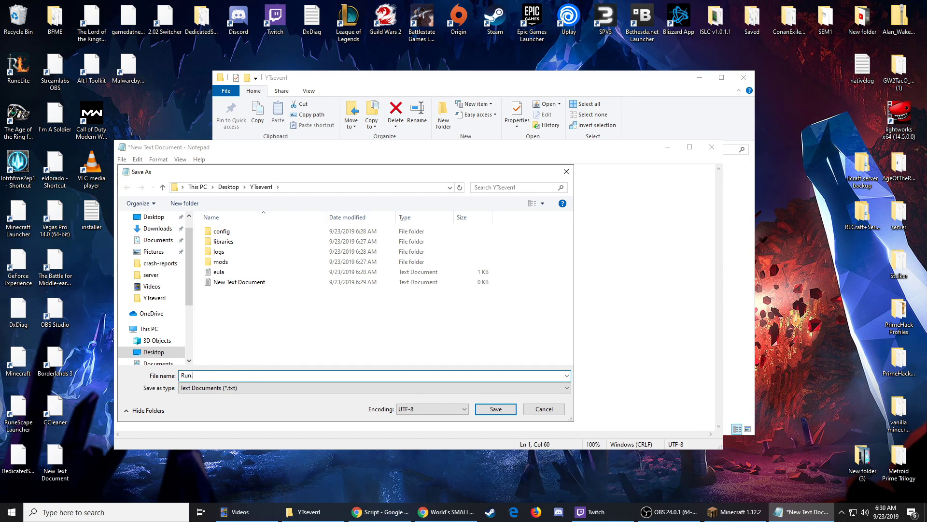
{"action": "type", "text": "bat"}
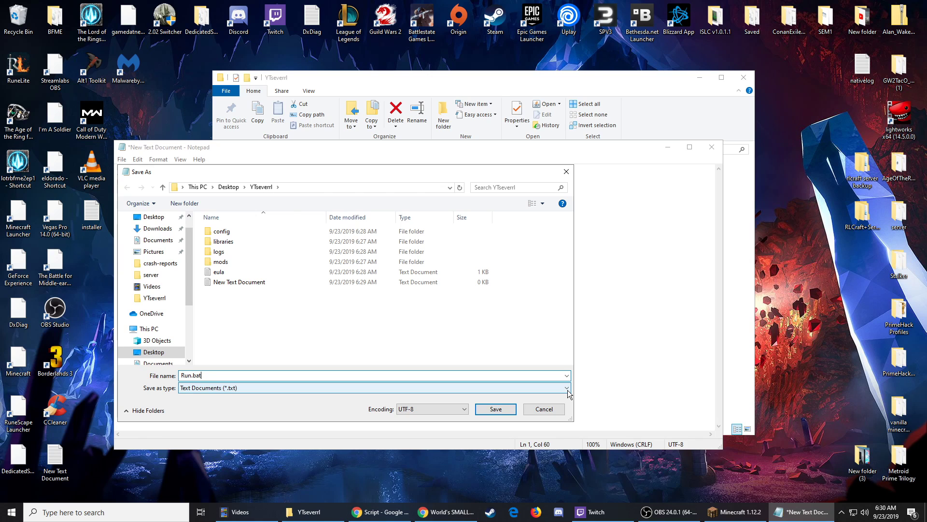
{"action": "left_click", "coordinate": [568, 389]}
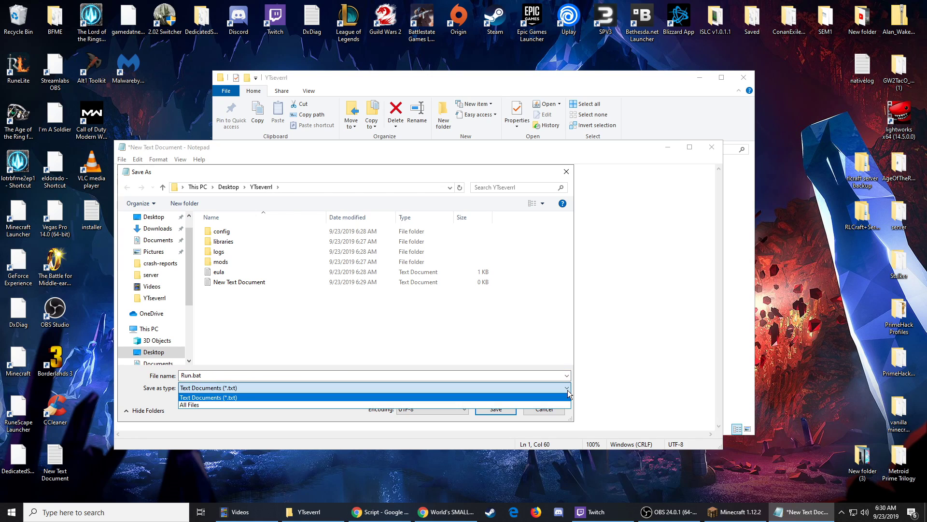
{"action": "left_click", "coordinate": [211, 407]}
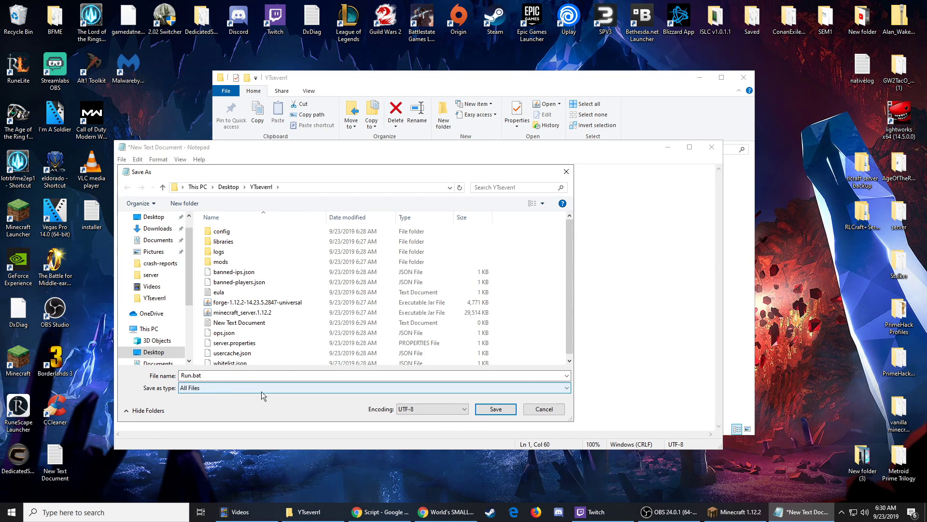
{"action": "left_click", "coordinate": [499, 409]}
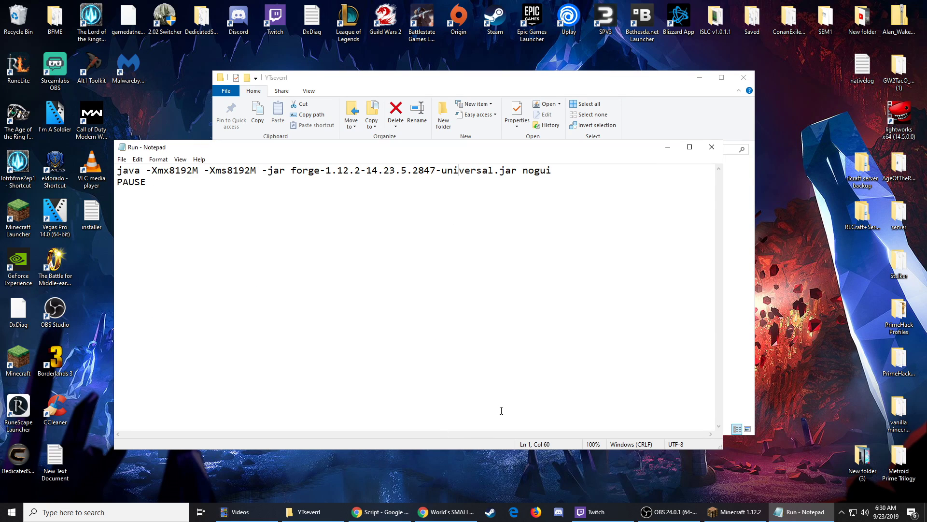
{"action": "left_click", "coordinate": [712, 147]}
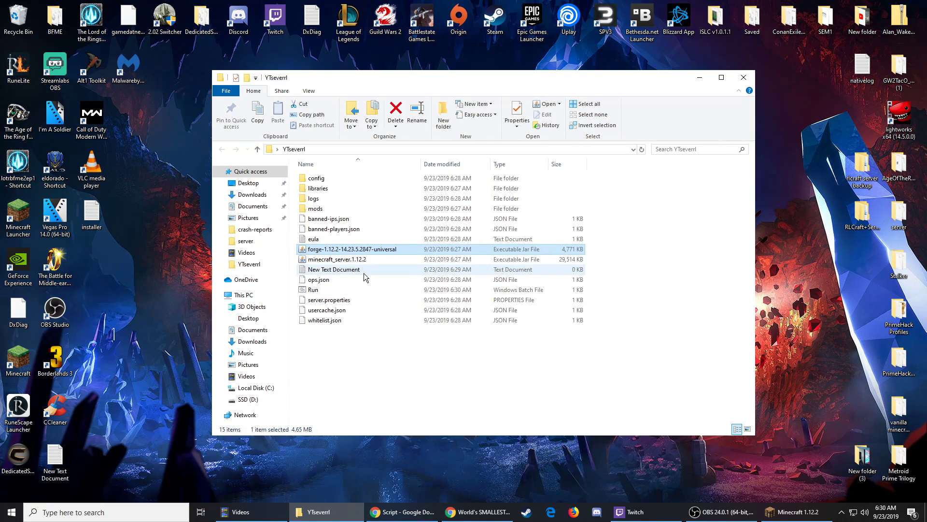
Delete the leftover New Text Document, put the RLCraft Server Pack 1.12.2 Beta v2.6.3 zip on the desktop, and close YTseverrl.
{"action": "right_click", "coordinate": [325, 269]}
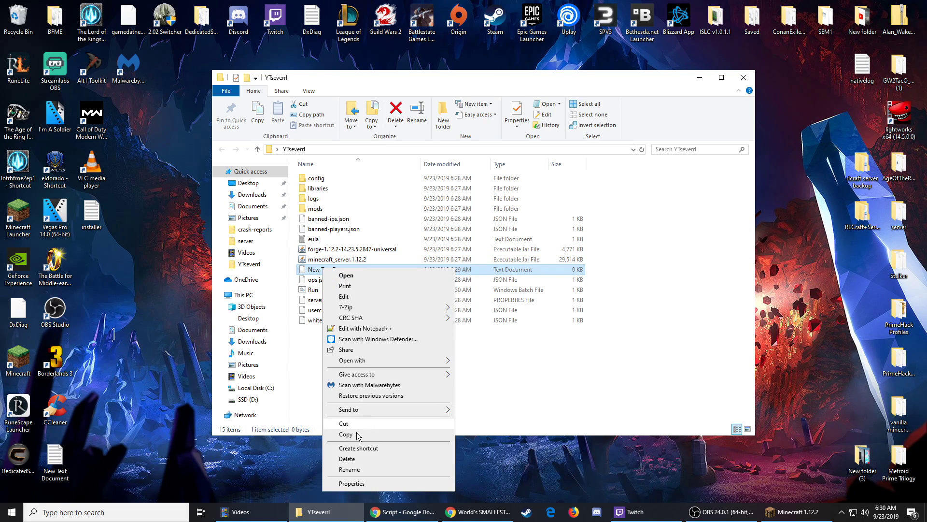
{"action": "left_click", "coordinate": [347, 460]}
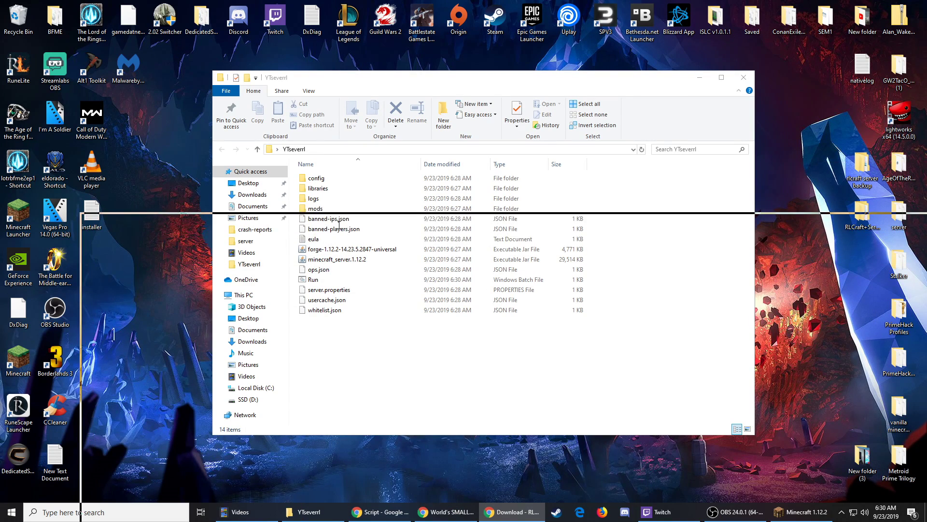
{"action": "key", "text": "alt+Left"}
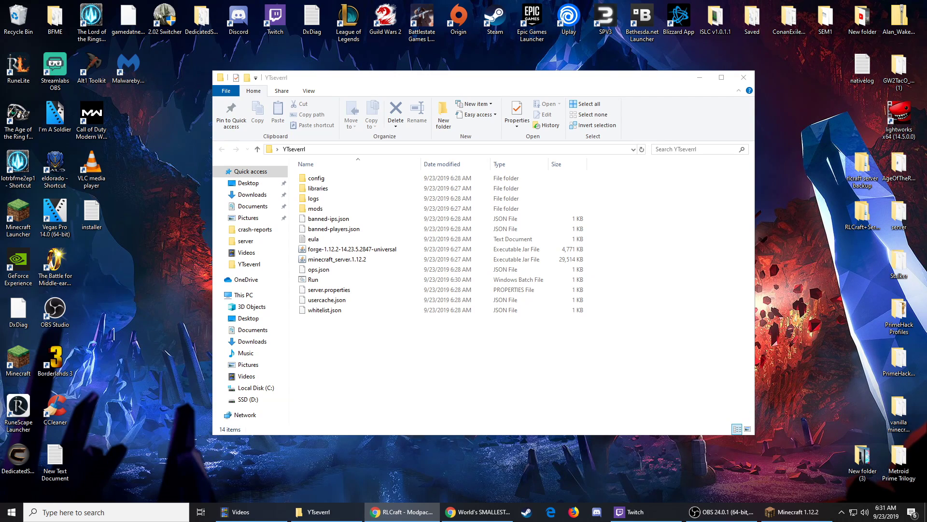
{"action": "left_click_drag", "start_coordinate": [451, 381], "coordinate": [123, 271]}
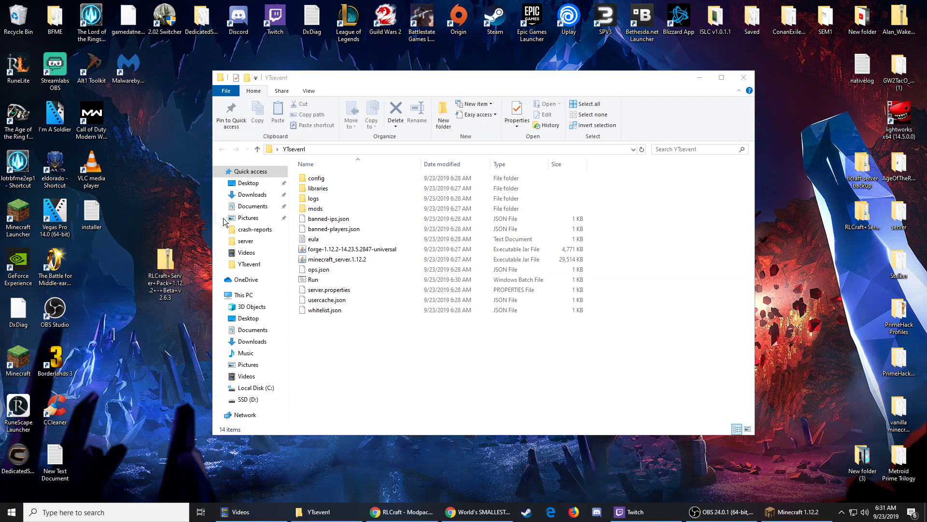
{"action": "left_click", "coordinate": [416, 78]}
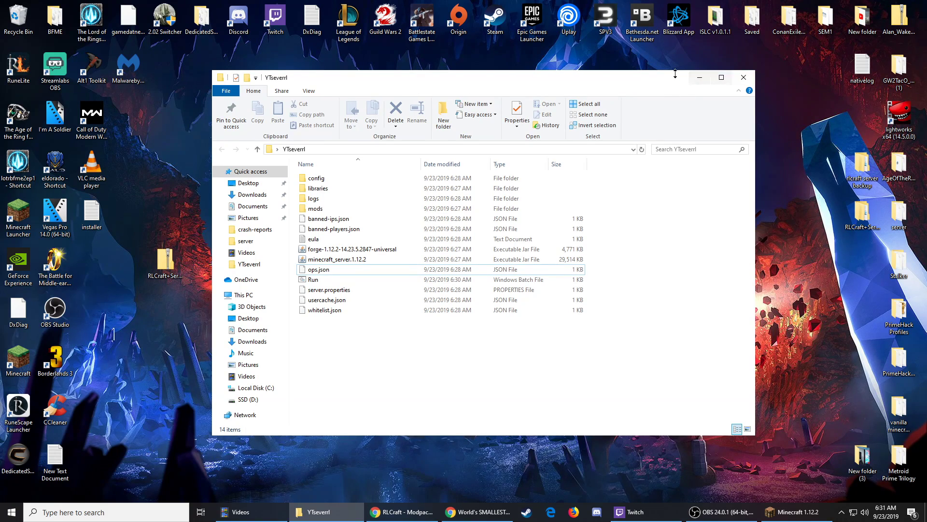
{"action": "left_click", "coordinate": [744, 77]}
Extract the RLCraft Server Pack zip into its own folder with 7-Zip.
{"action": "right_click", "coordinate": [169, 263]}
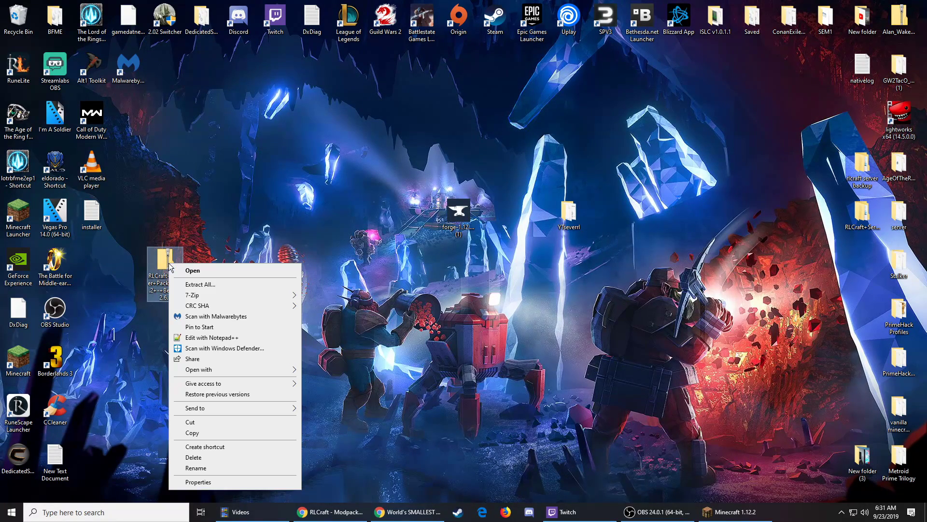
{"action": "mouse_move", "coordinate": [216, 305]}
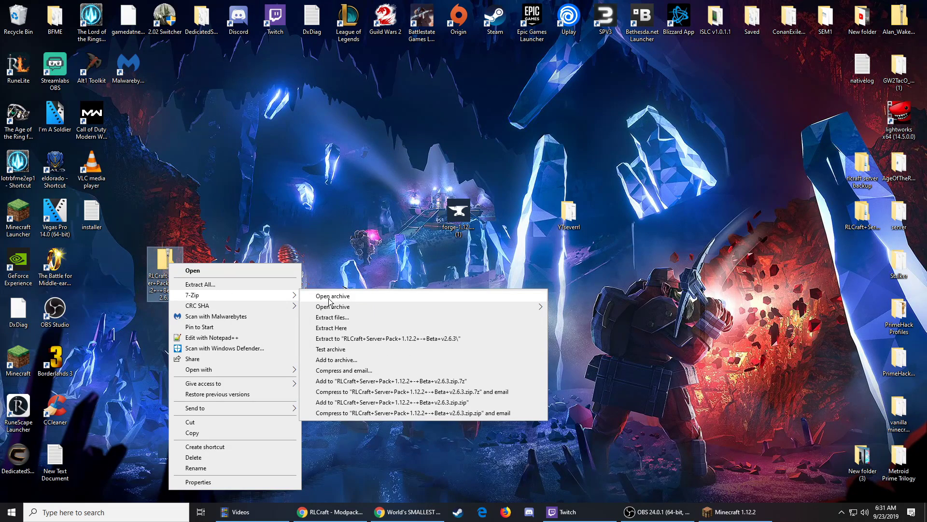
{"action": "left_click", "coordinate": [349, 341]}
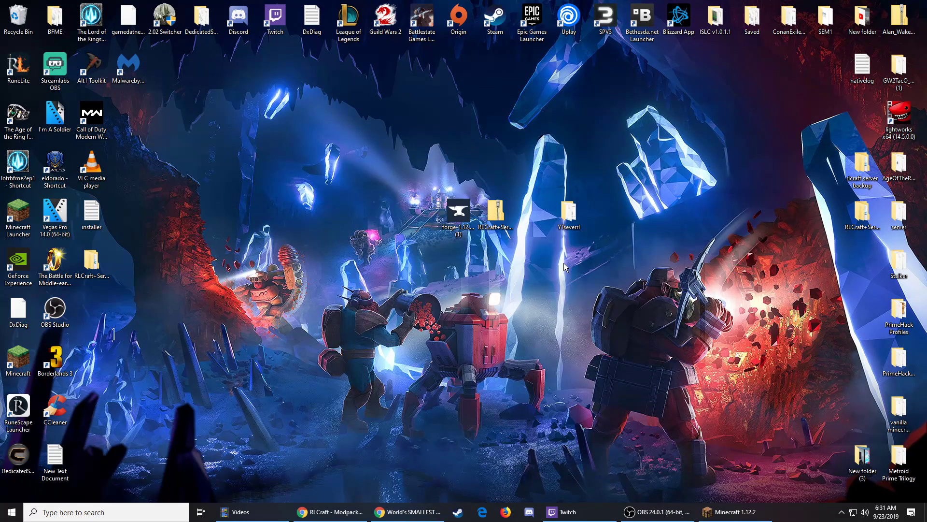
Move all six server-pack items into YTseverrl, replacing the duplicate files.
{"action": "double_click", "coordinate": [577, 227]}
{"action": "left_click_drag", "start_coordinate": [523, 80], "coordinate": [333, 105]}
{"action": "left_click_drag", "start_coordinate": [644, 87], "coordinate": [732, 94]}
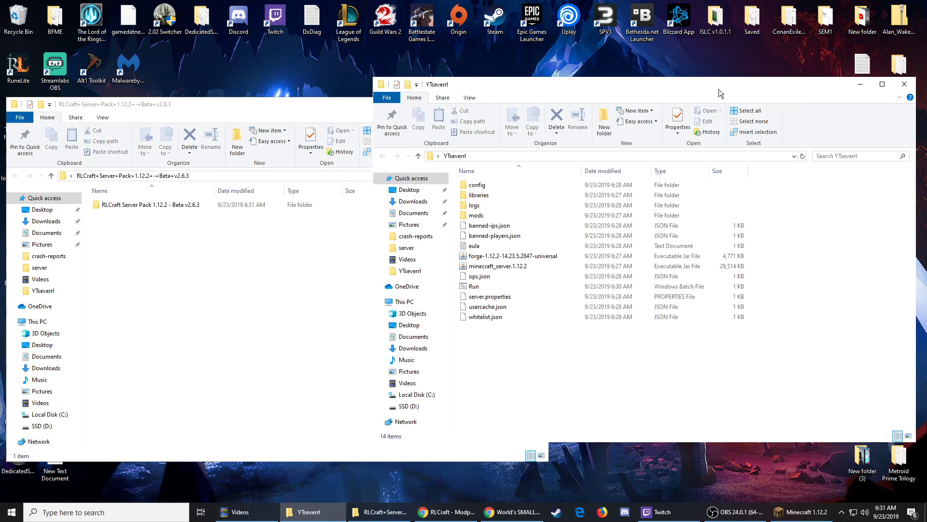
{"action": "double_click", "coordinate": [197, 205]}
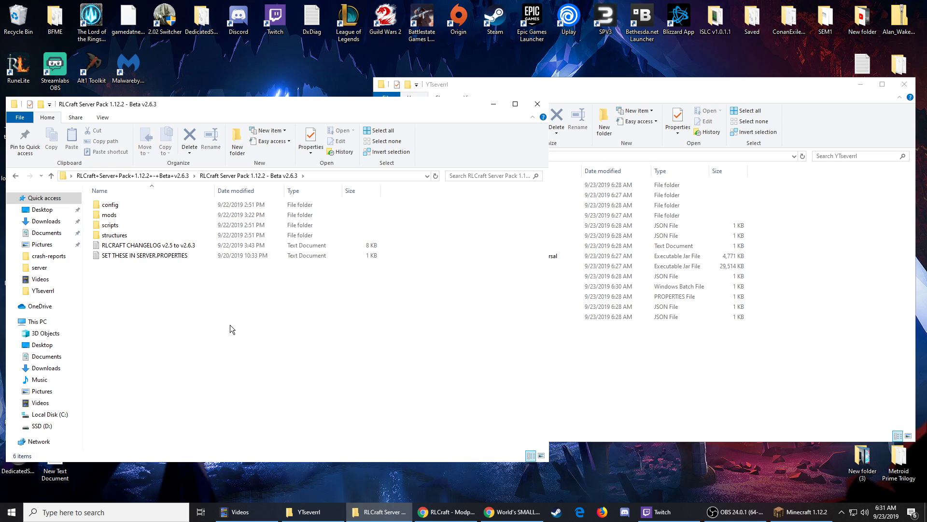
{"action": "left_click_drag", "start_coordinate": [230, 325], "coordinate": [829, 289]}
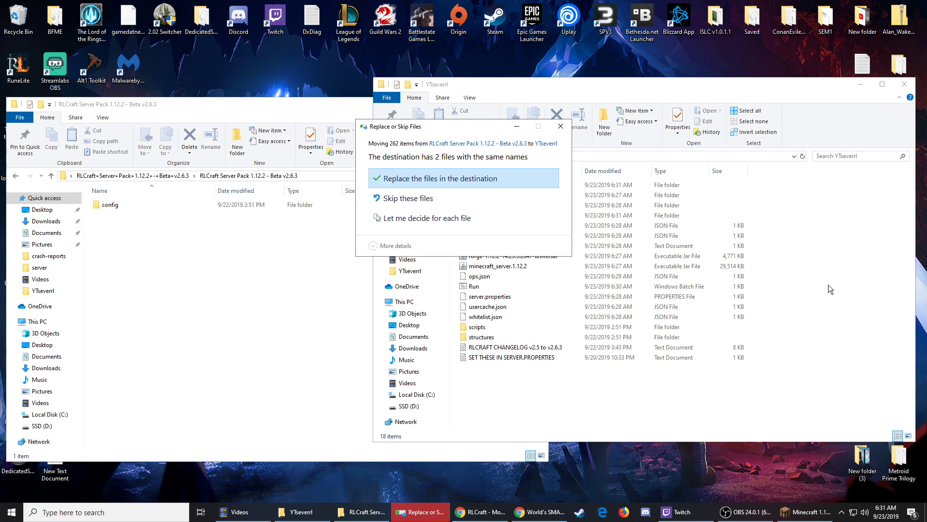
{"action": "left_click", "coordinate": [420, 180]}
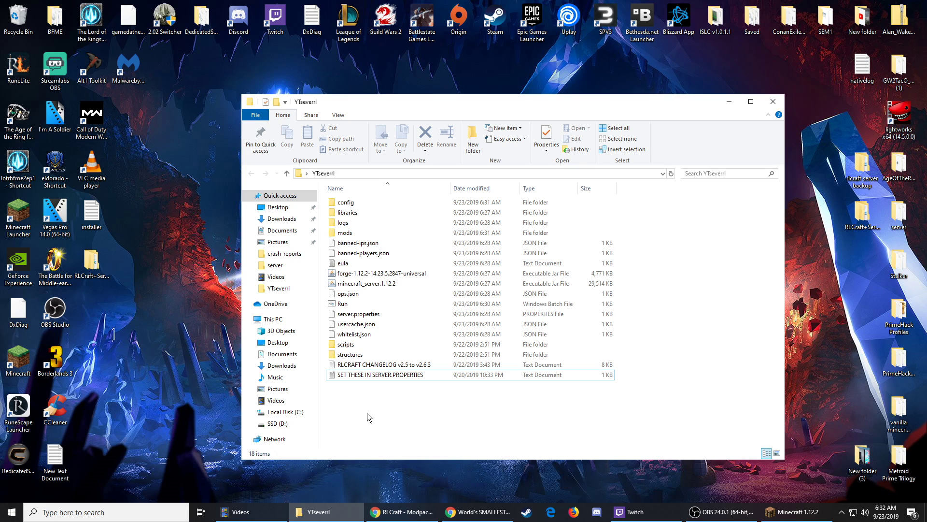
{"action": "left_click", "coordinate": [374, 366]}
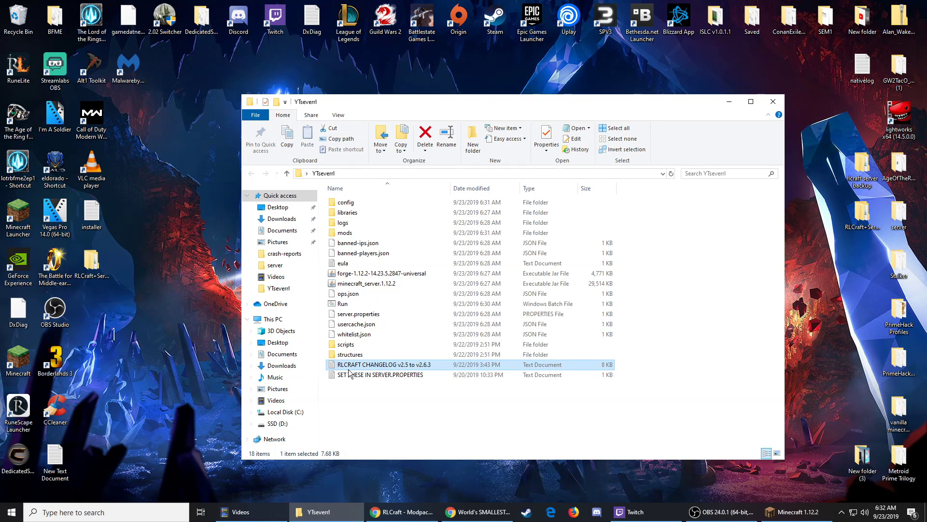
{"action": "double_click", "coordinate": [358, 374]}
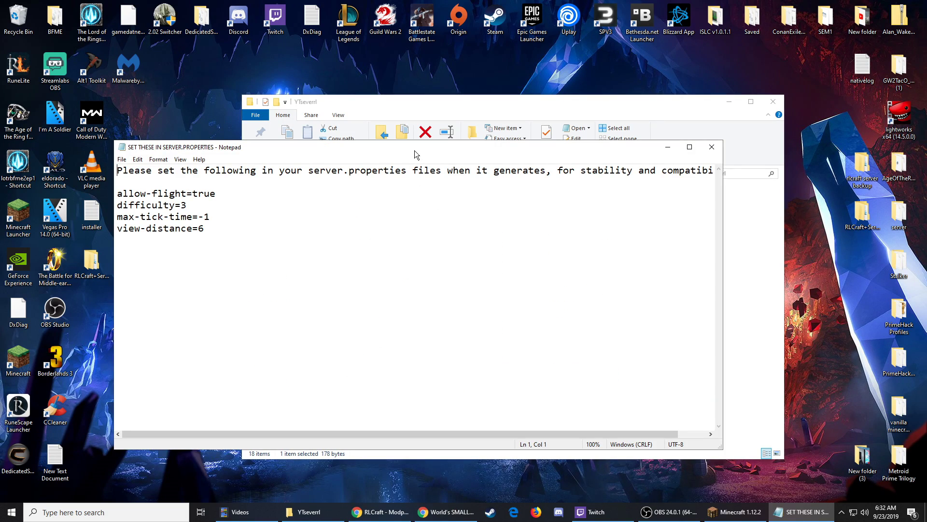
{"action": "left_click_drag", "start_coordinate": [414, 153], "coordinate": [459, 154]}
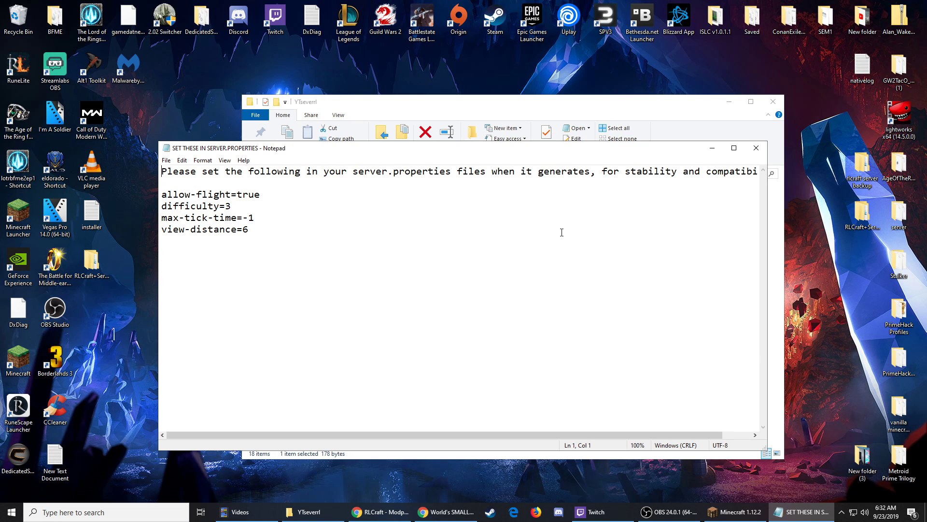
{"action": "left_click", "coordinate": [757, 149]}
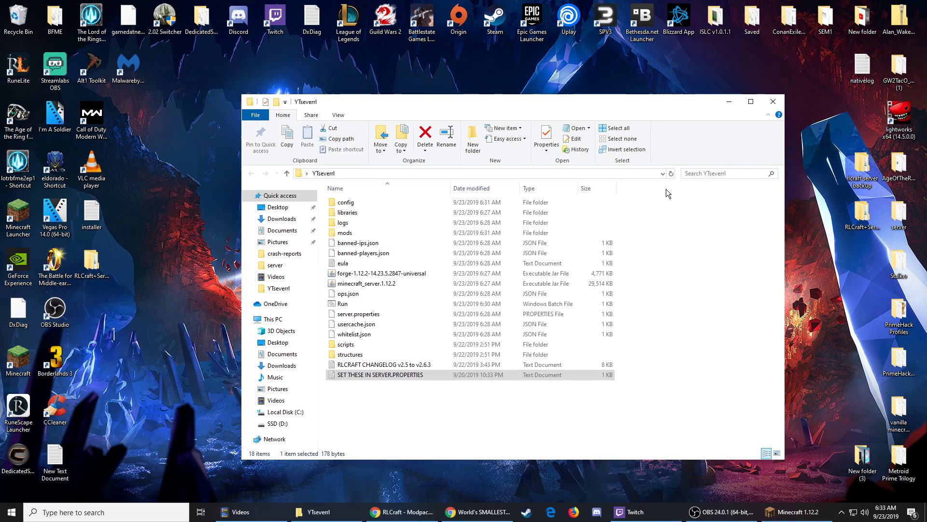
Open server.properties in Notepad++, set allow-flight to true, and save.
{"action": "left_click", "coordinate": [375, 315]}
{"action": "right_click", "coordinate": [372, 315]}
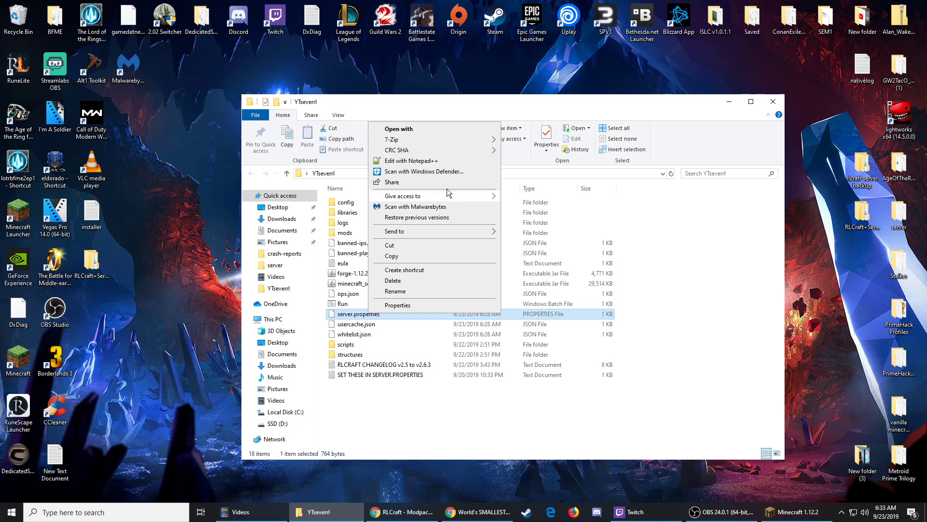
{"action": "left_click", "coordinate": [426, 162]}
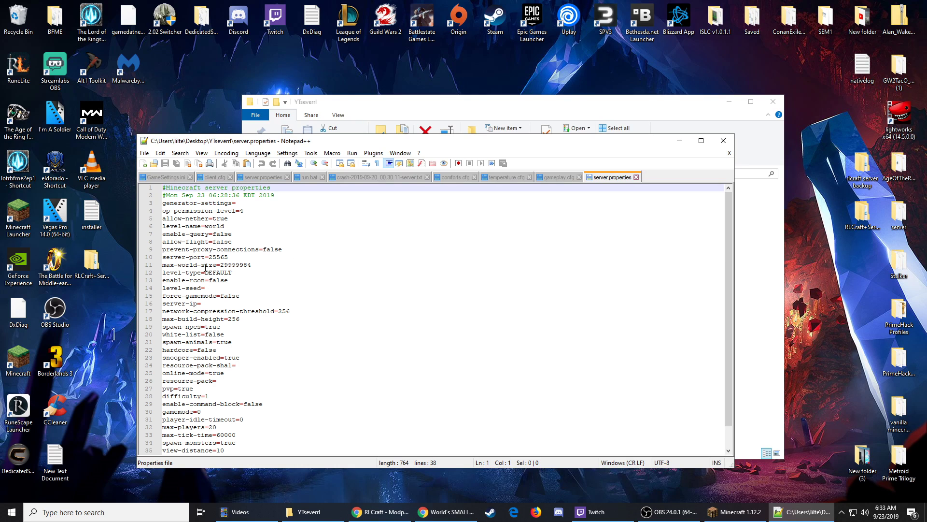
{"action": "left_click", "coordinate": [233, 241]}
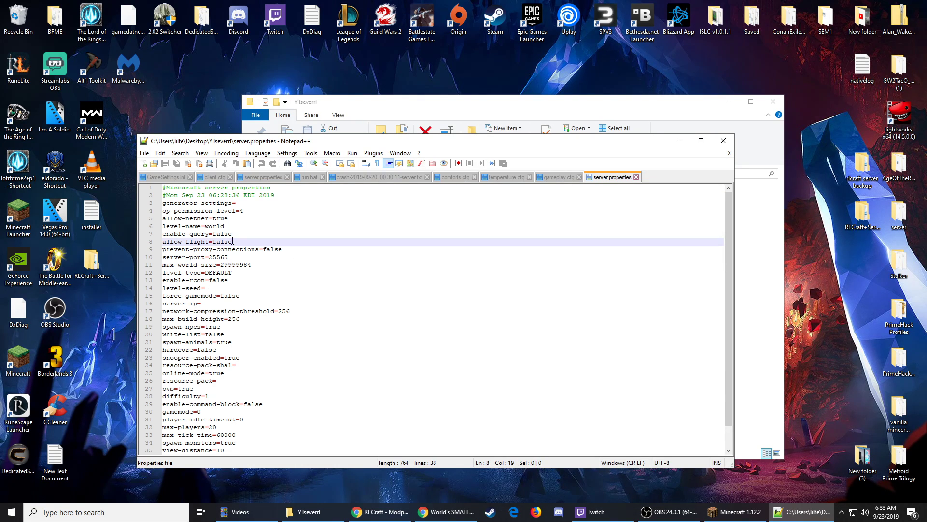
{"action": "key", "text": "BackSpace"}
{"action": "key", "text": "BackSpace"}
{"action": "type", "text": "true"}
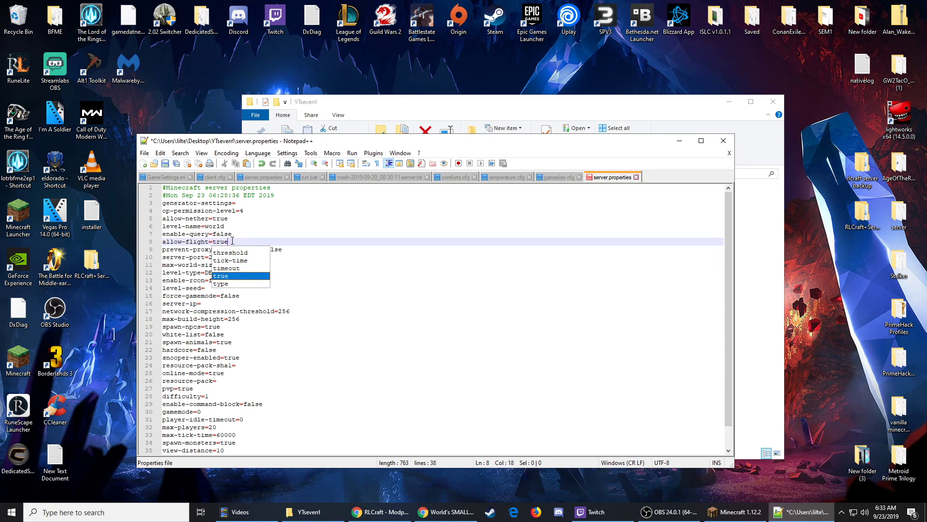
{"action": "left_click", "coordinate": [385, 300]}
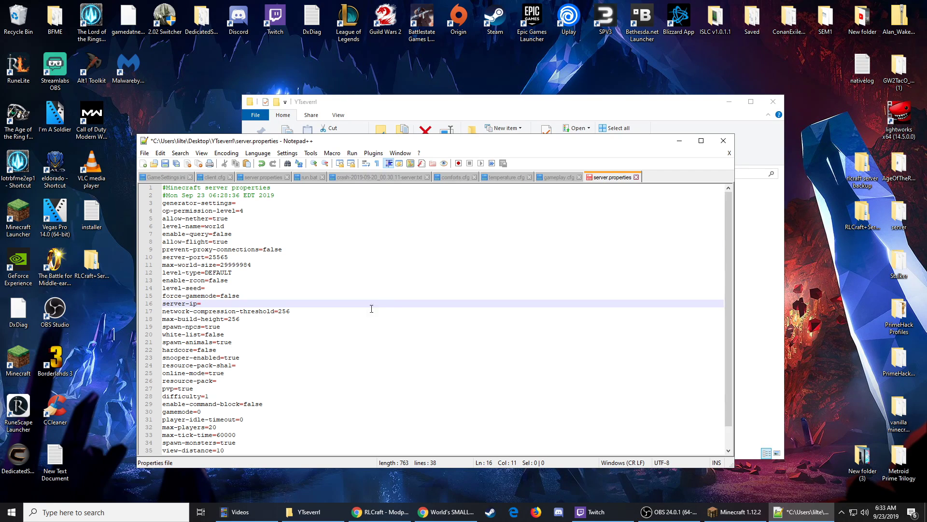
{"action": "key", "text": "ctrl+s"}
Change difficulty from 1 to 3, save server.properties, and close Notepad++.
{"action": "left_click", "coordinate": [218, 396]}
{"action": "key", "text": "BackSpace"}
{"action": "type", "text": "3"}
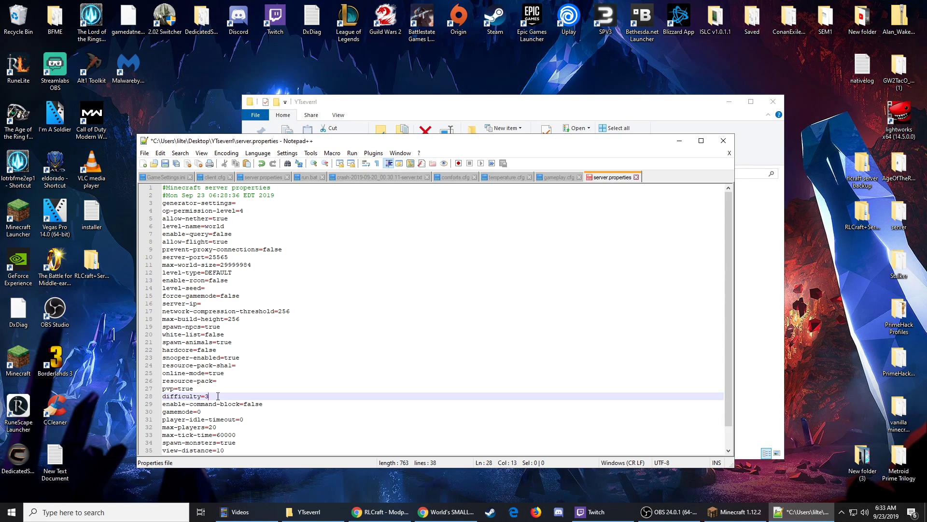
{"action": "key", "text": "ctrl+s"}
{"action": "left_click", "coordinate": [723, 140]}
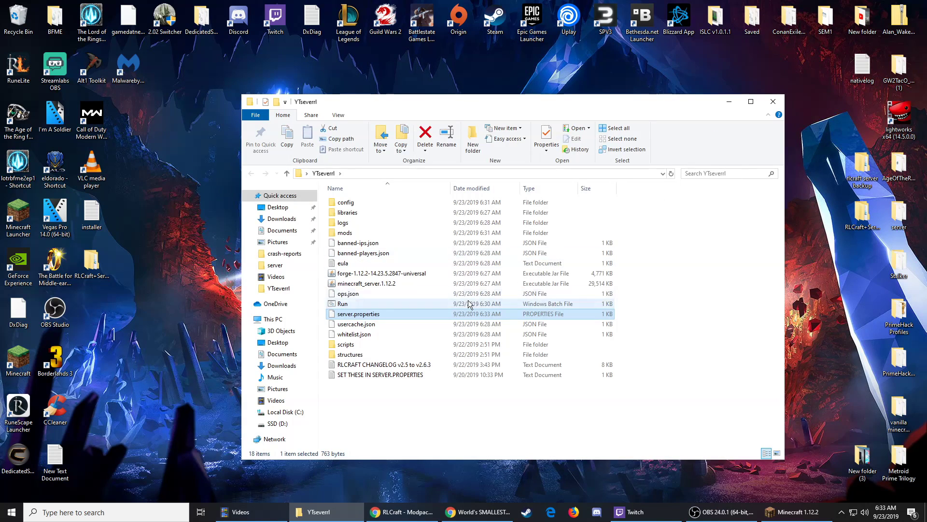
Launch the RLCraft Forge server with Run.bat, then return to Minecraft once it loads.
{"action": "double_click", "coordinate": [344, 303]}
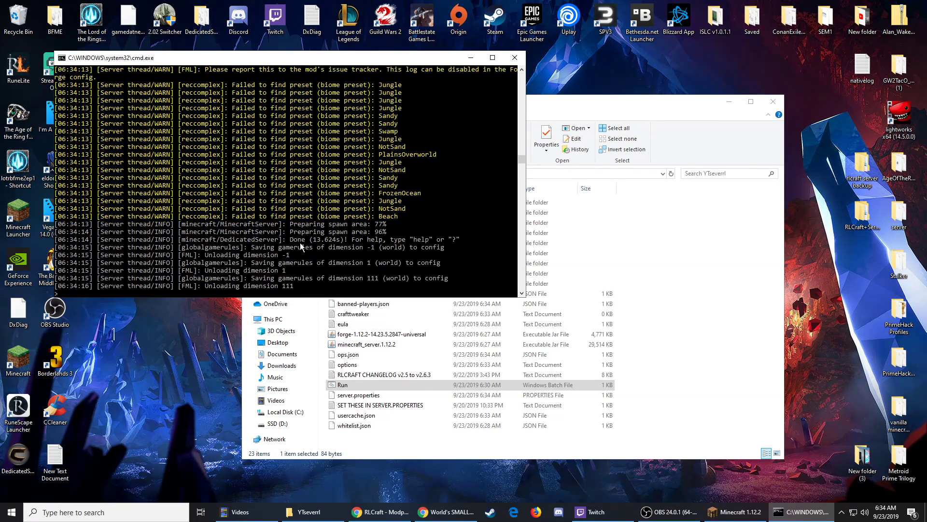
{"action": "left_click", "coordinate": [734, 512]}
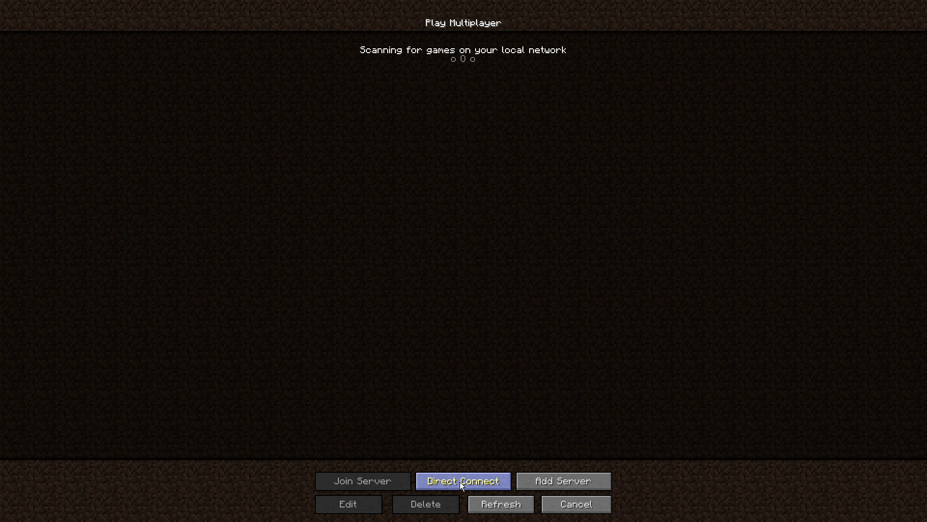
Direct Connect to server address 'localhost' and join it.
{"action": "left_click", "coordinate": [460, 482]}
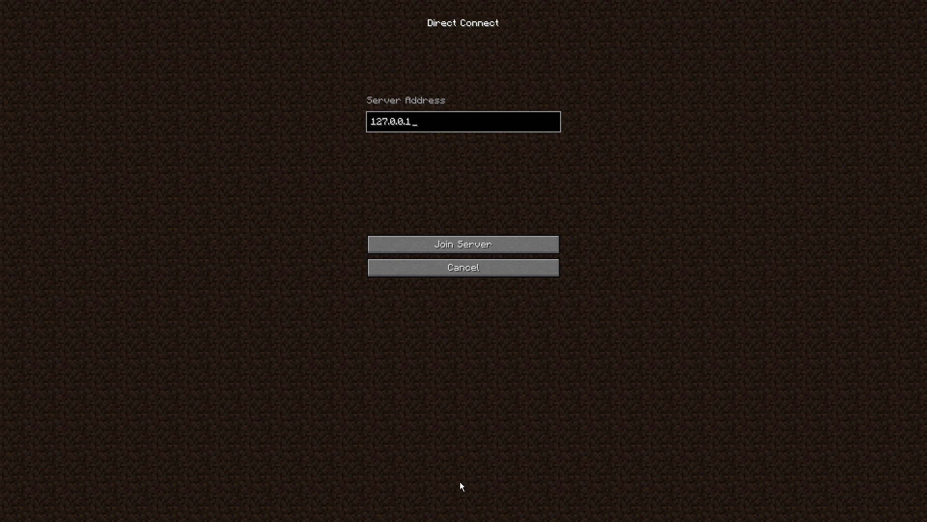
{"action": "key", "text": "BackSpace"}
{"action": "key", "text": "BackSpace"}
{"action": "key", "text": "BackSpace"}
{"action": "key", "text": "BackSpace"}
{"action": "key", "text": "BackSpace"}
{"action": "key", "text": "BackSpace"}
{"action": "key", "text": "BackSpace"}
{"action": "key", "text": "BackSpace"}
{"action": "key", "text": "BackSpace"}
{"action": "type", "text": "localhost"}
{"action": "left_click", "coordinate": [448, 239]}
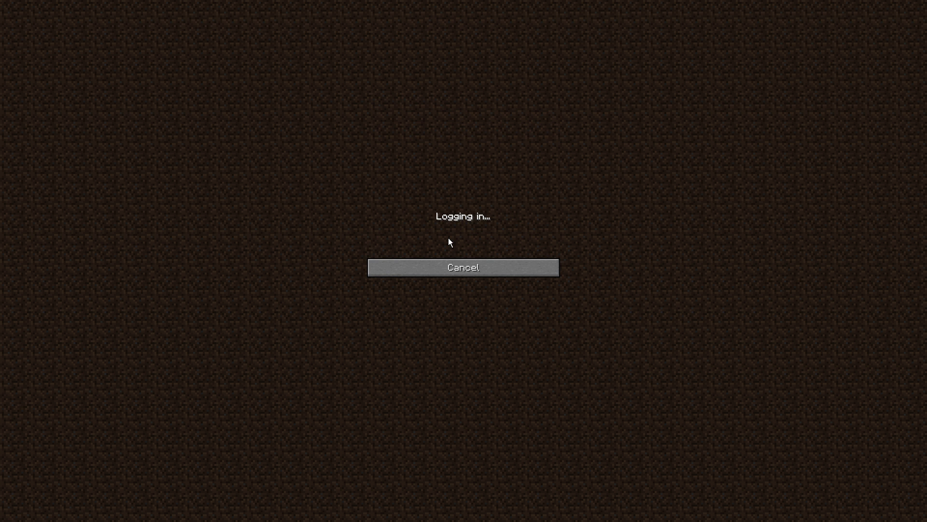